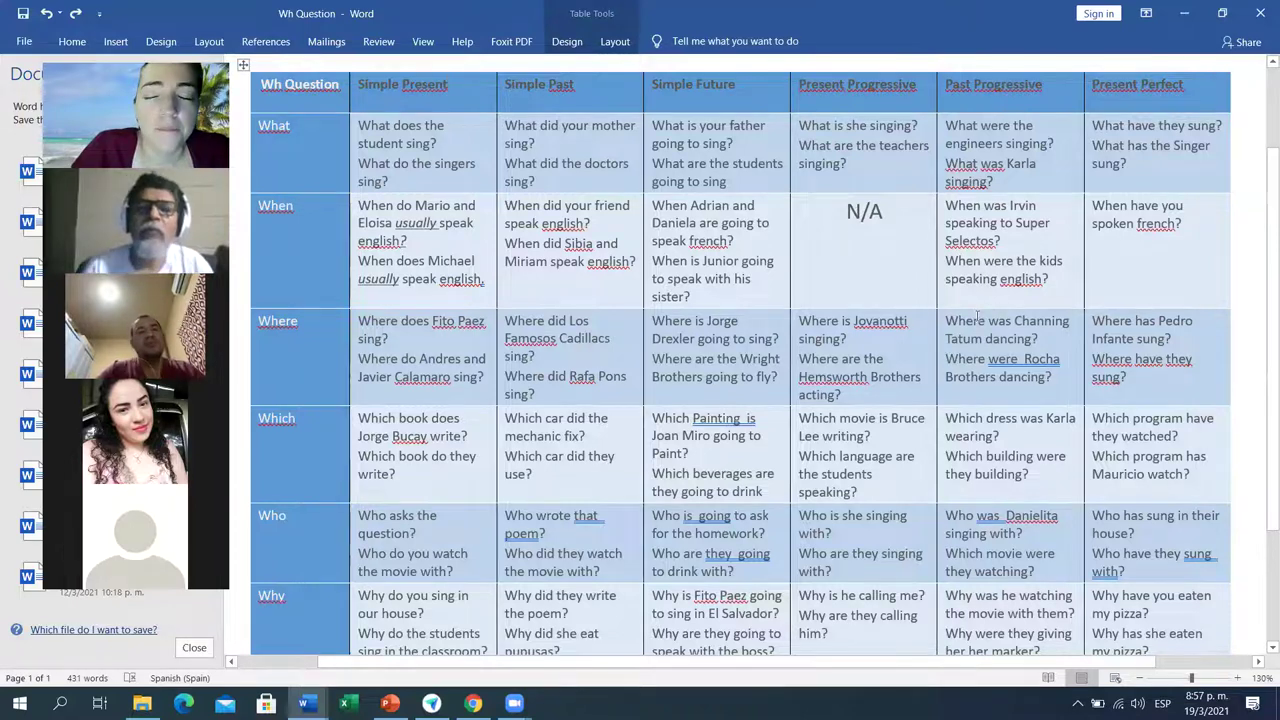
# - Look over the whole Wh Question table, from the What row down to the Why row, at 120% zoom
pyautogui.scroll(-2, 978, 318)
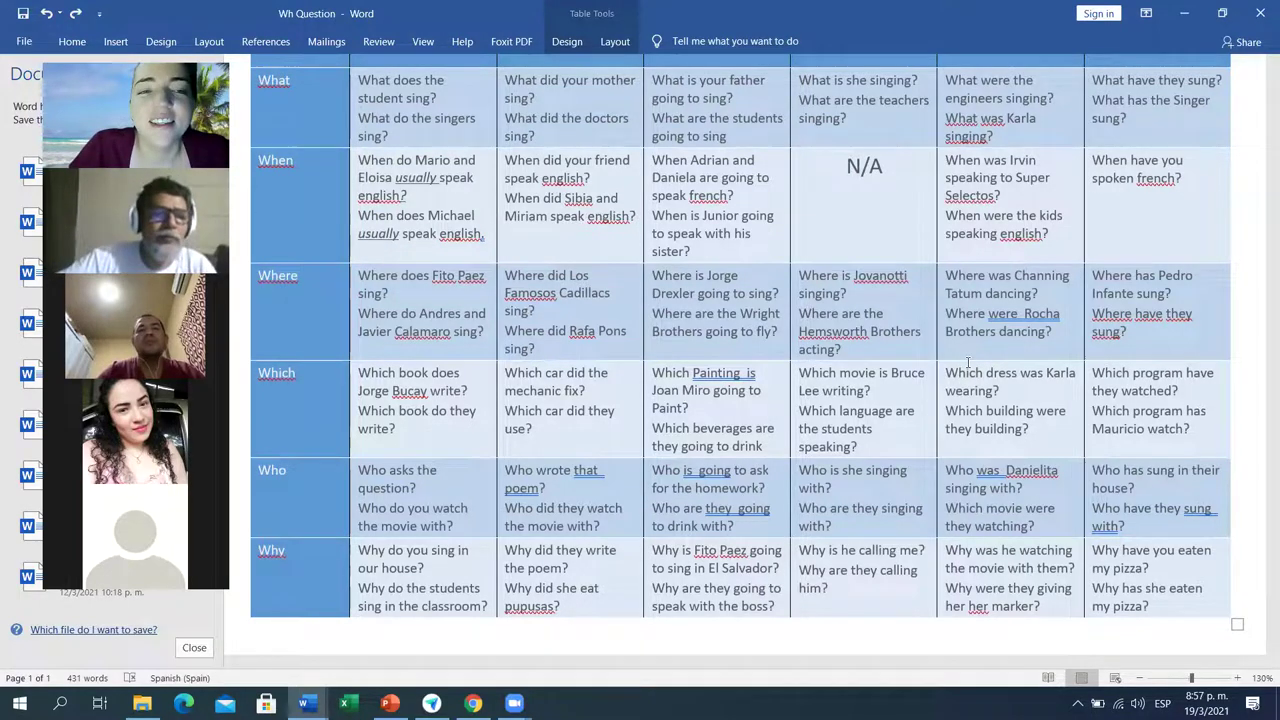
pyautogui.hscroll(-2, 900, 480)
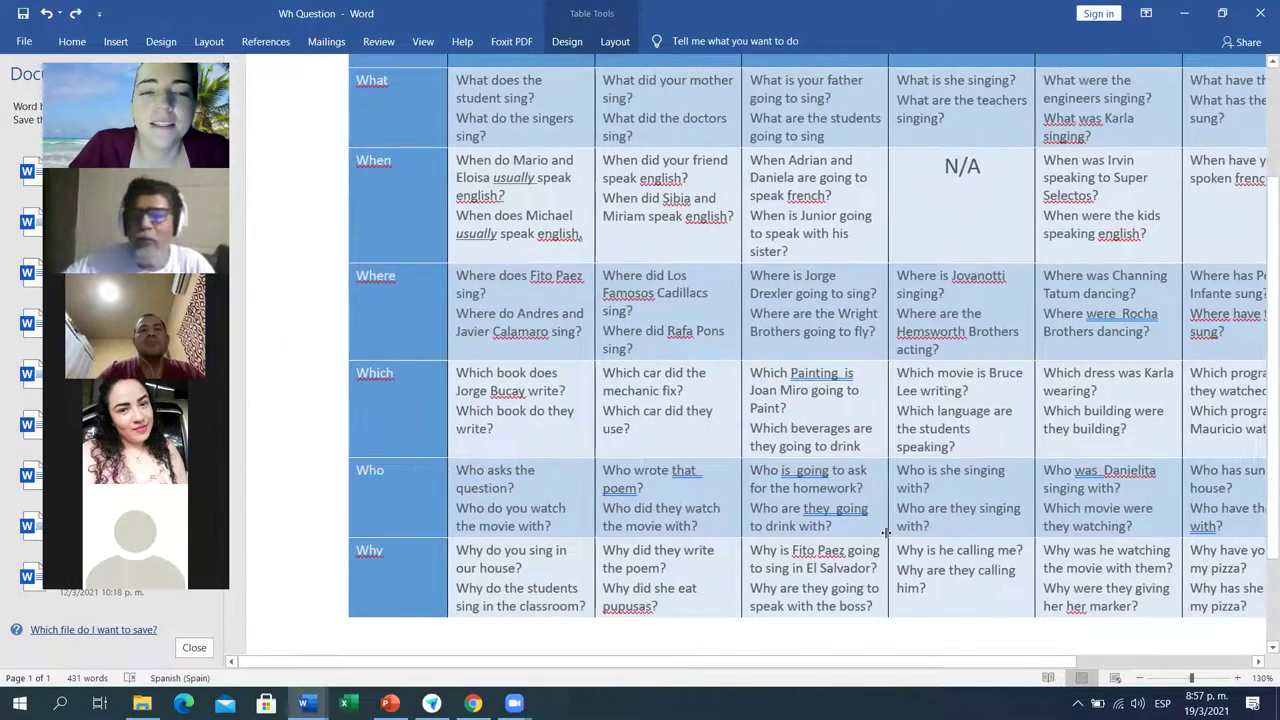
pyautogui.hscroll(1, 886, 532)
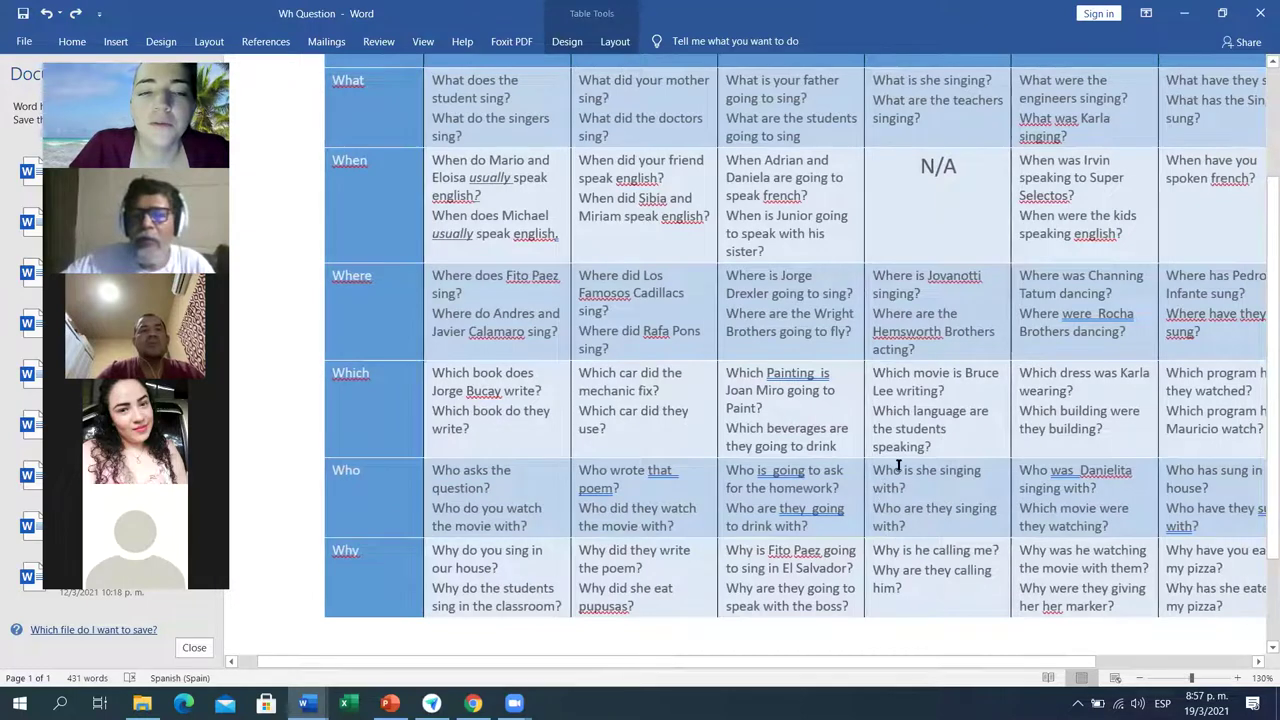
pyautogui.scroll(-1, 924, 607)
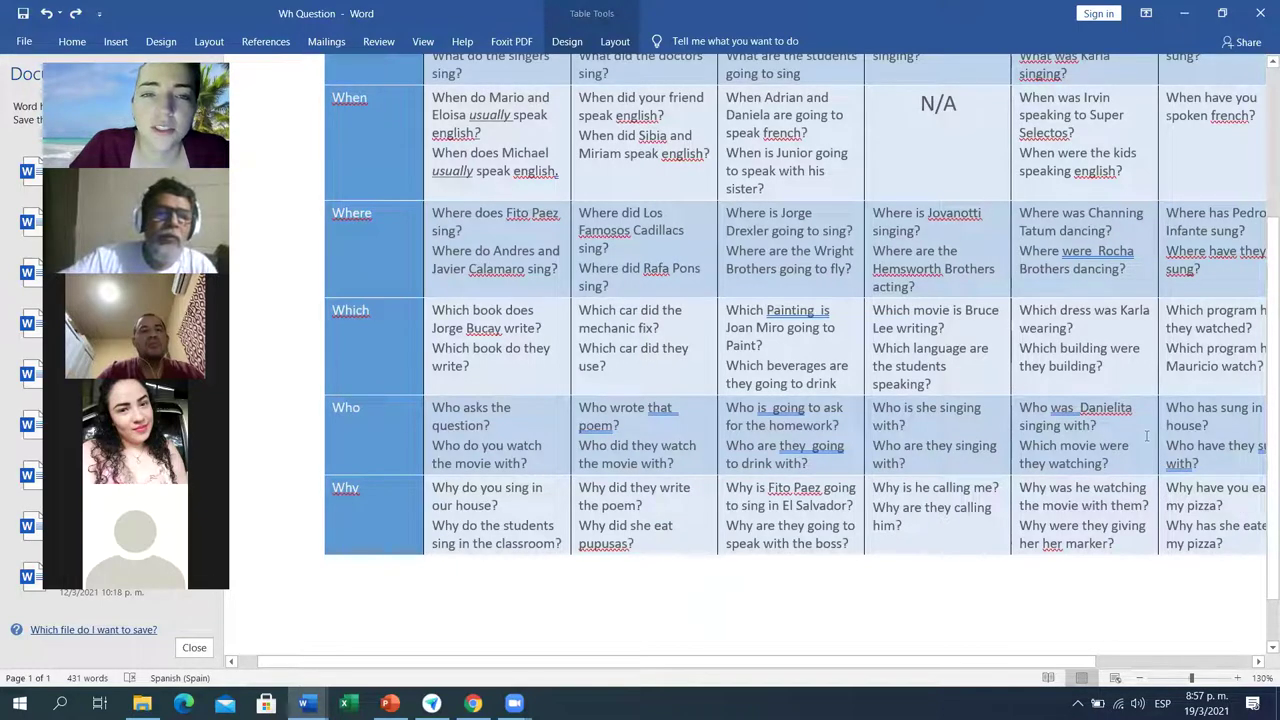
pyautogui.keyDown('ctrl'); pyautogui.scroll(-1, 1168, 444); pyautogui.keyUp('ctrl')
pyautogui.scroll(2, 1168, 444)
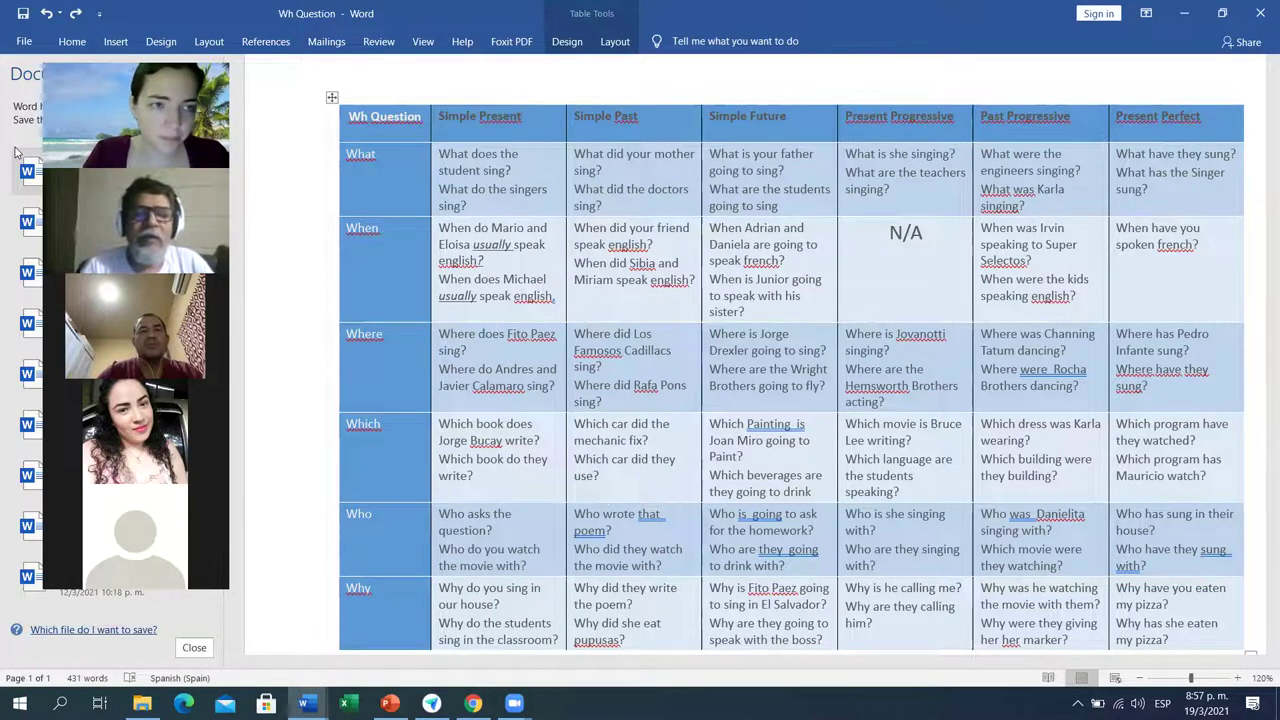
# - Try to save a copy of the document in the Escritorio folder under the file name 6 tenes
pyautogui.click(12, 50)
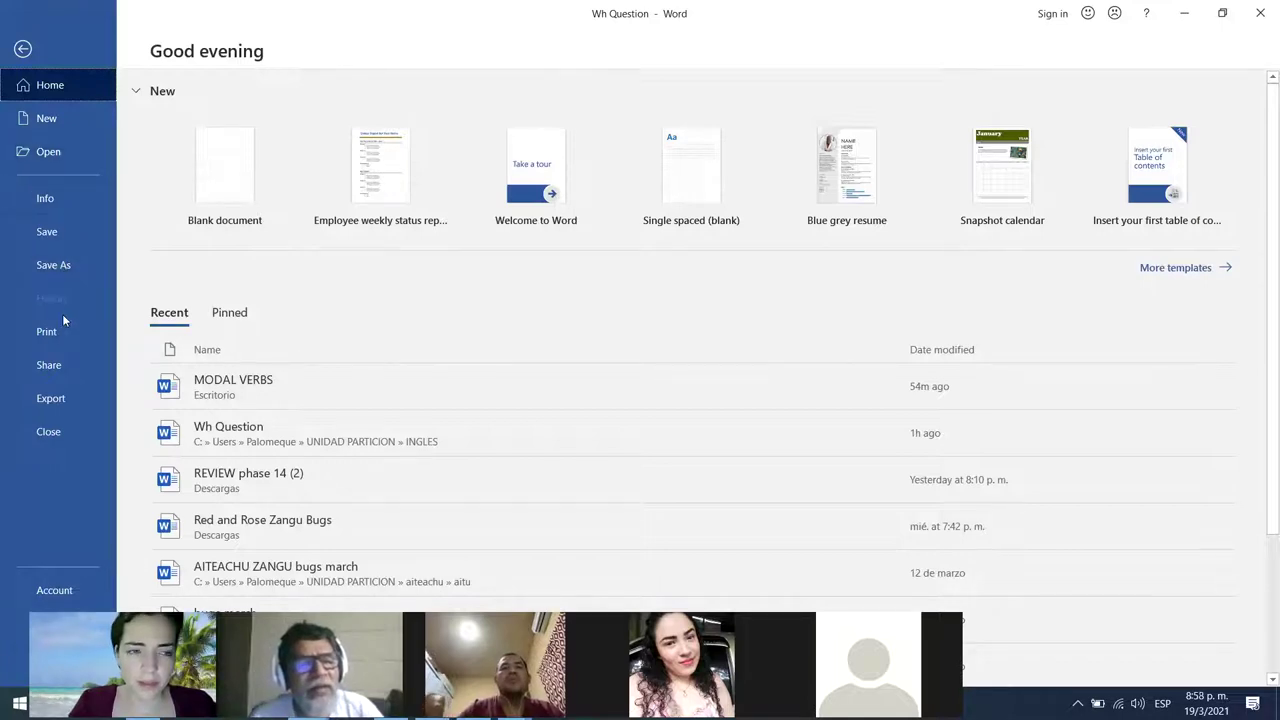
pyautogui.click(60, 265)
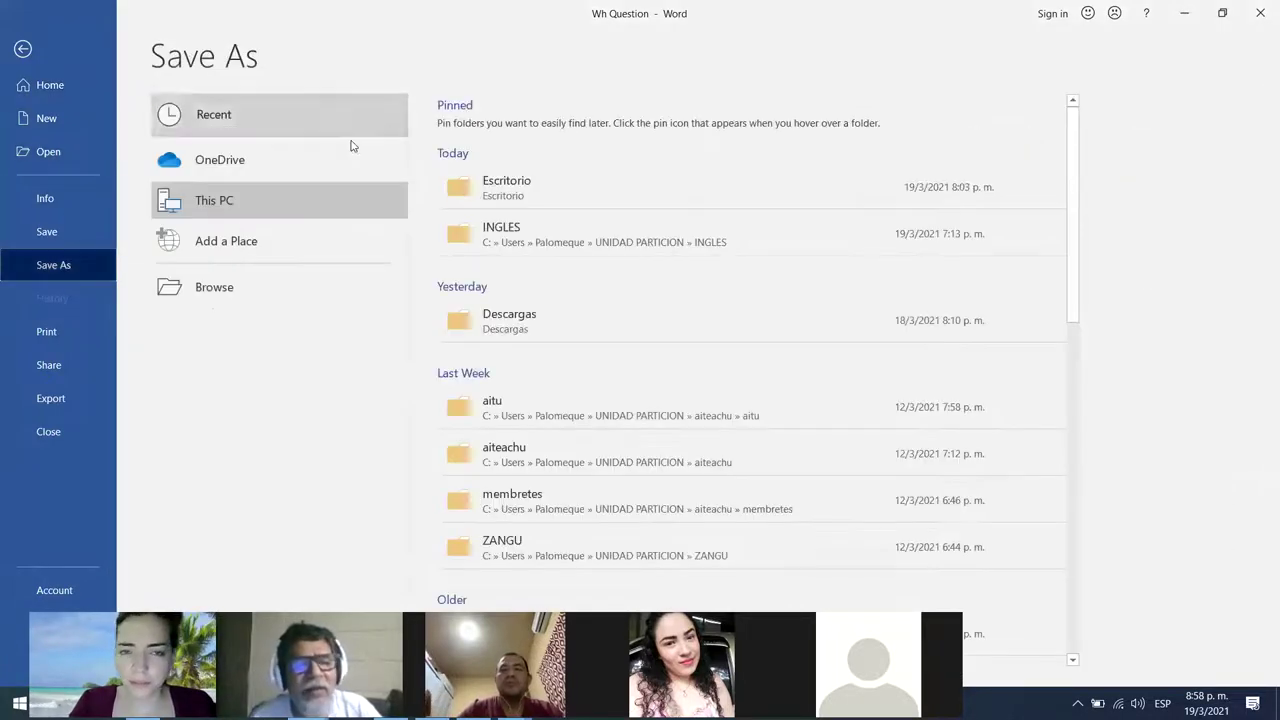
pyautogui.click(522, 188)
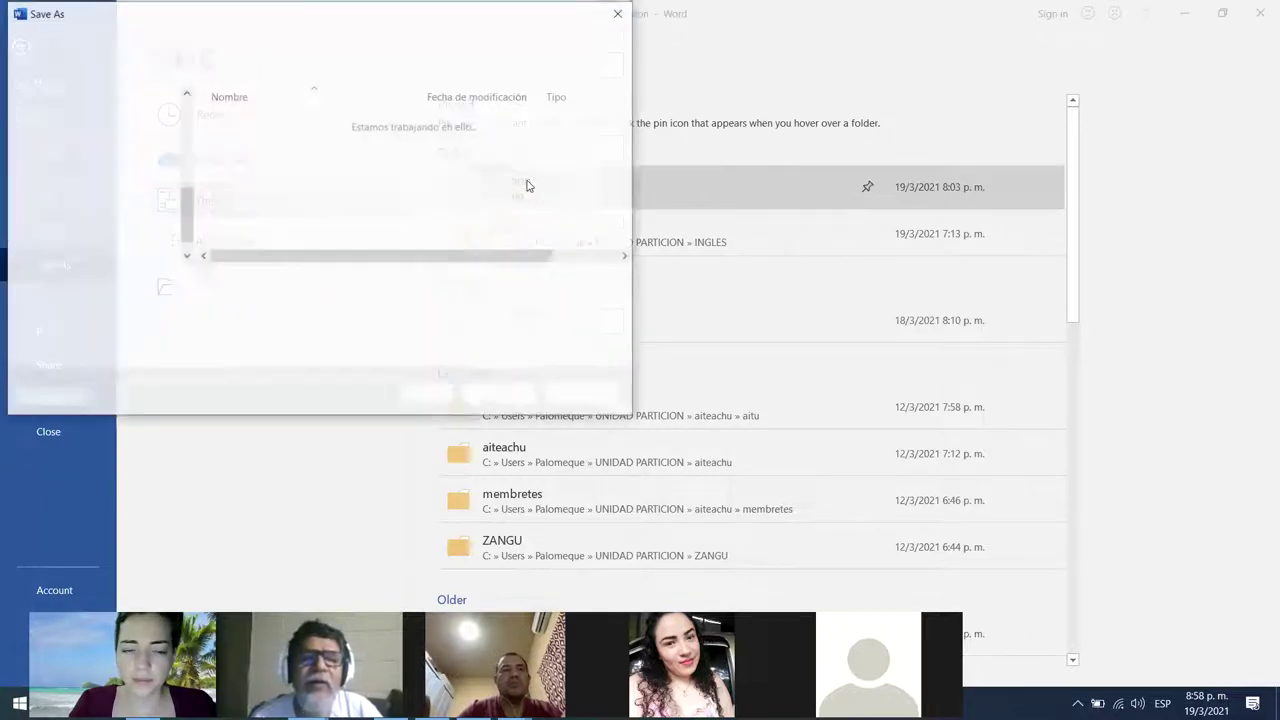
pyautogui.doubleClick(527, 186)
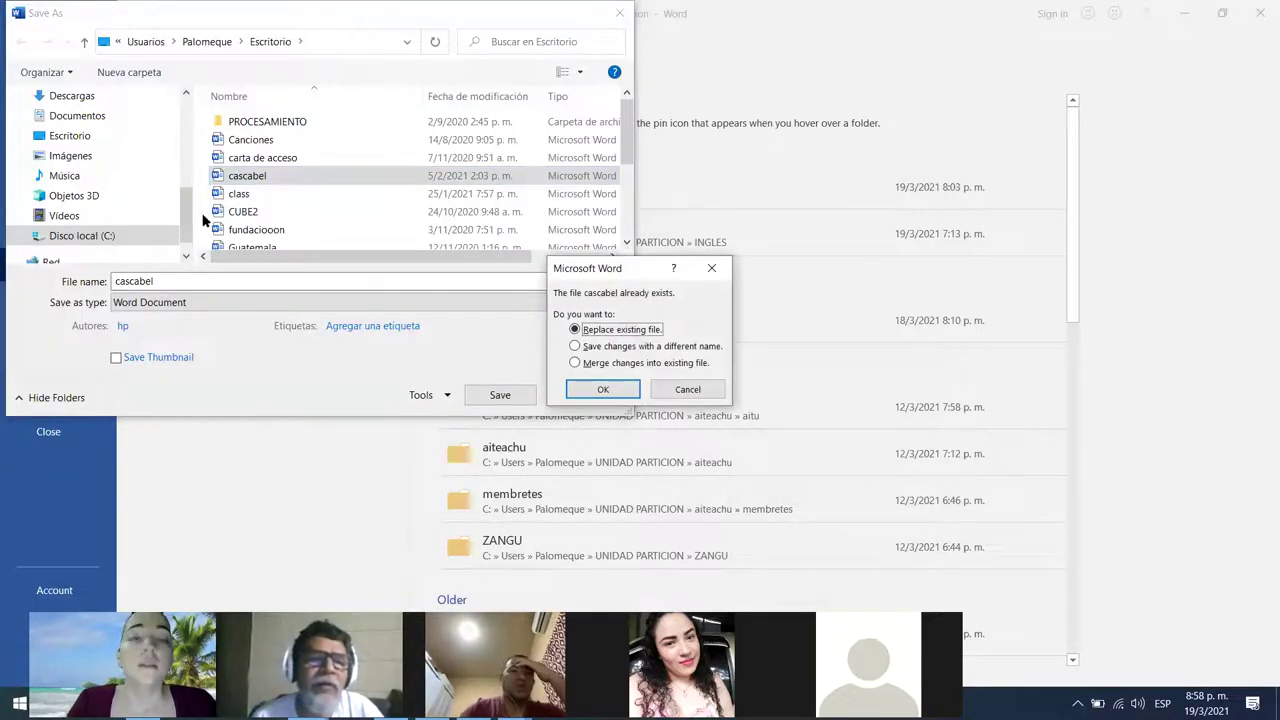
pyautogui.click(203, 290)
pyautogui.click(663, 392)
pyautogui.doubleClick(242, 276)
pyautogui.press('BackSpace')
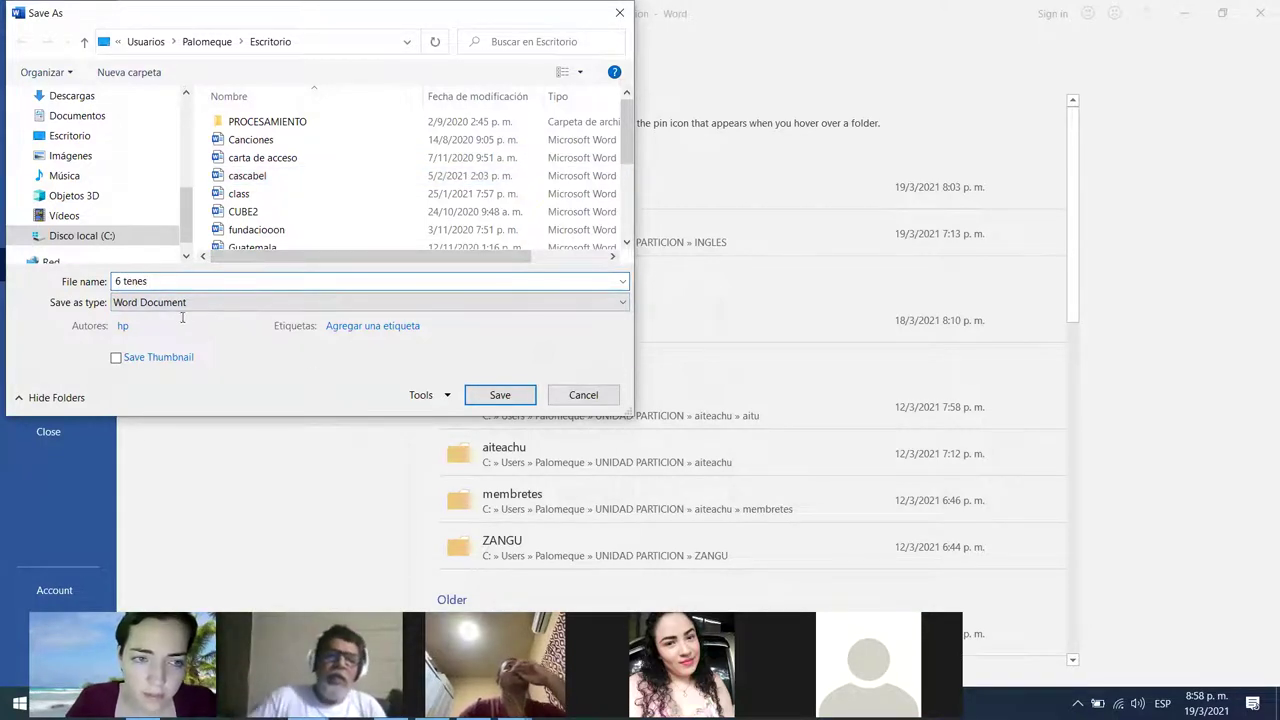
pyautogui.click(70, 261)
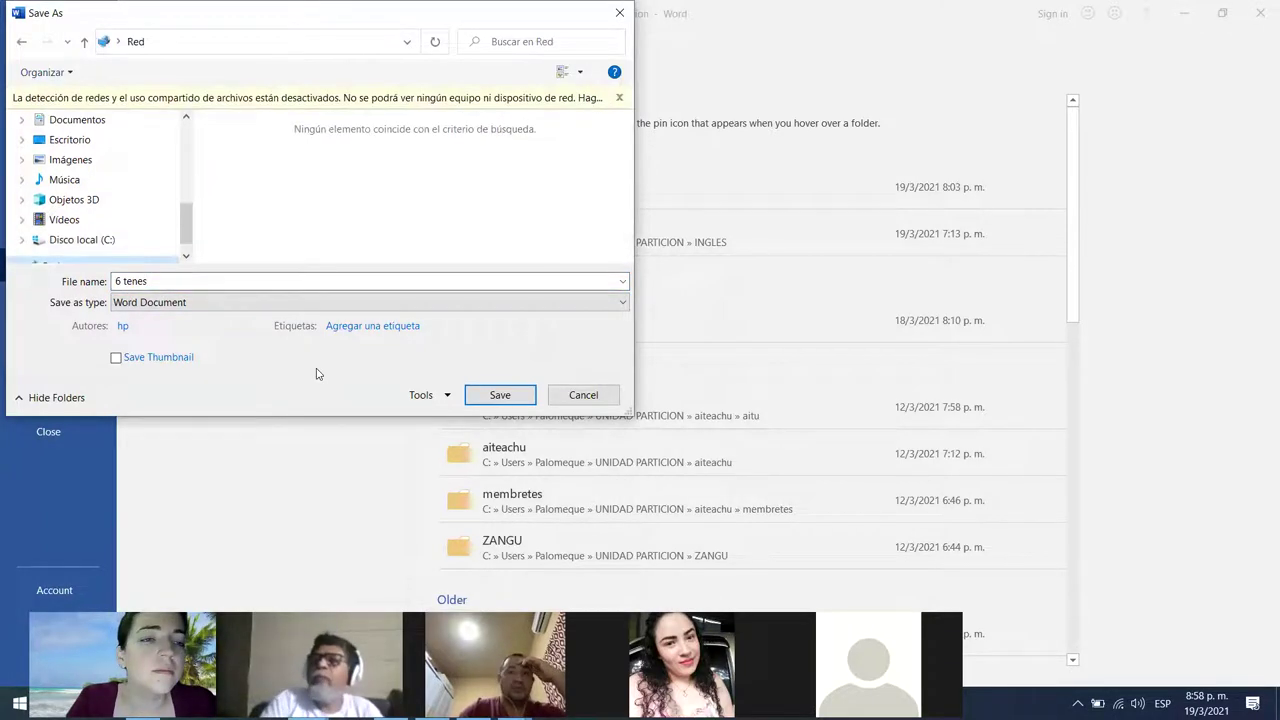
pyautogui.click(619, 98)
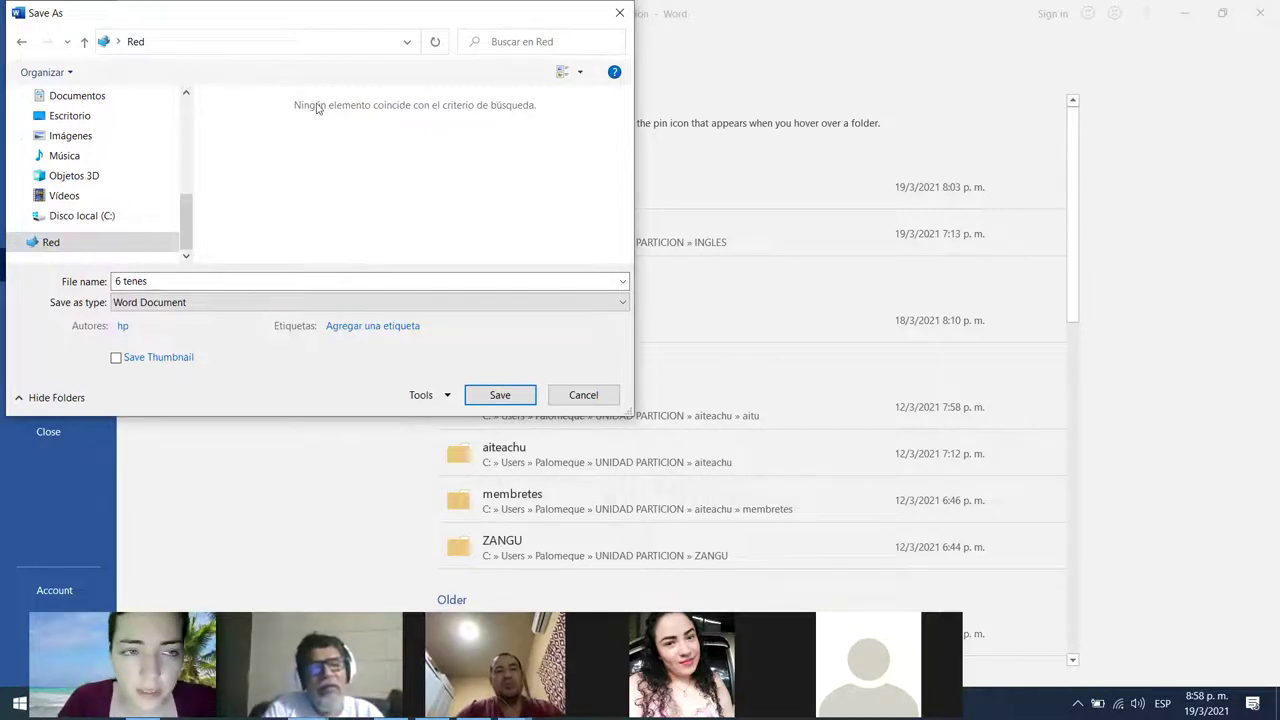
pyautogui.moveTo(186, 220); pyautogui.dragTo(193, 125)
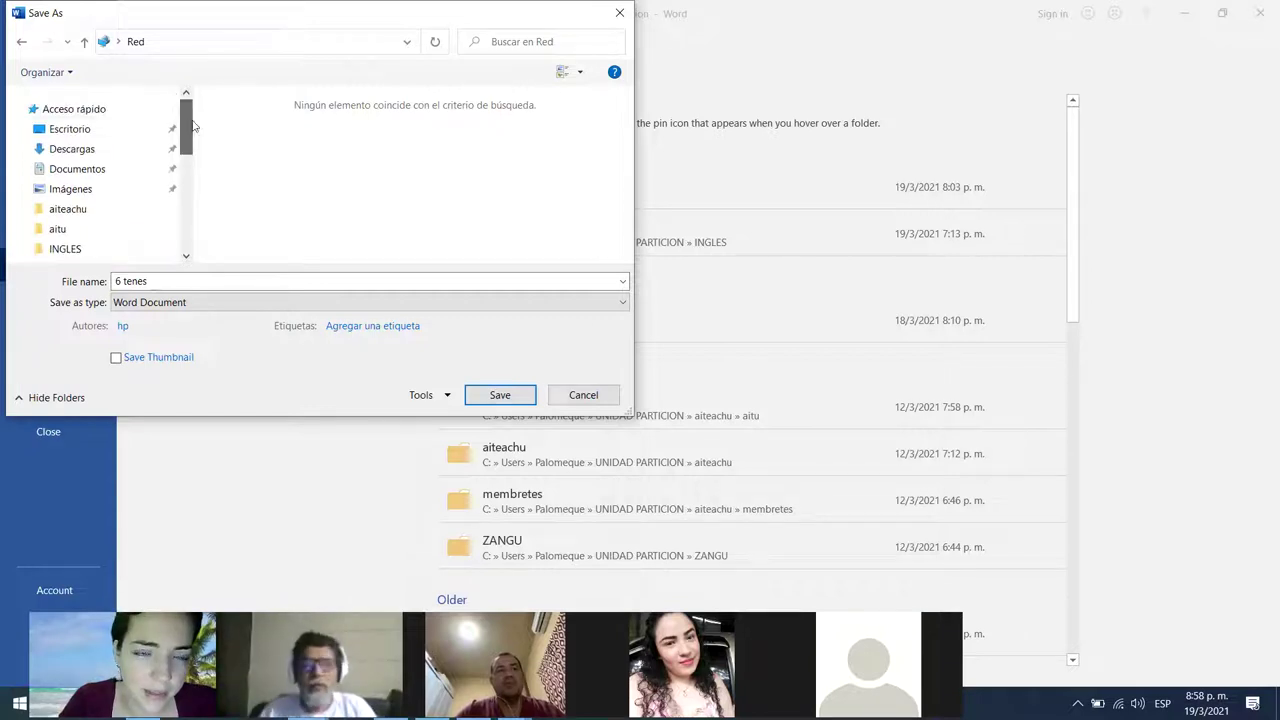
pyautogui.click(620, 14)
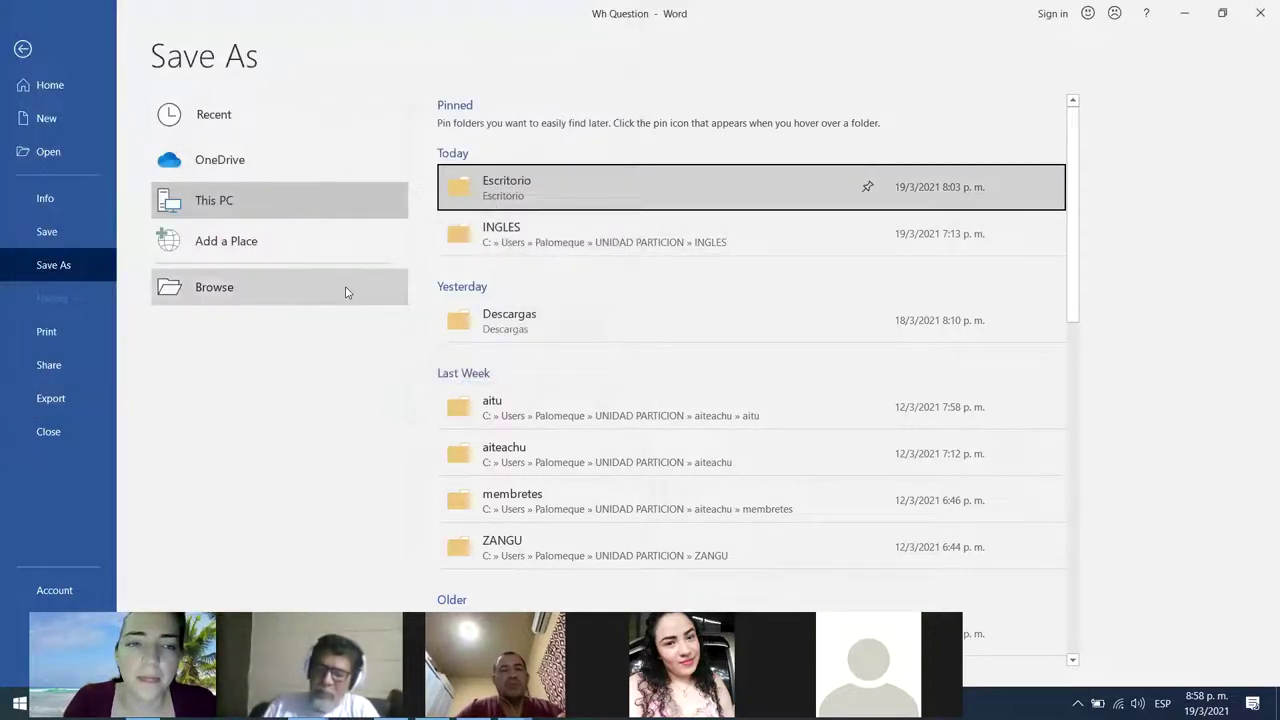
# - Browse to the Escritorio folder as the save location and sort its files by modification date, oldest first
pyautogui.click(314, 280)
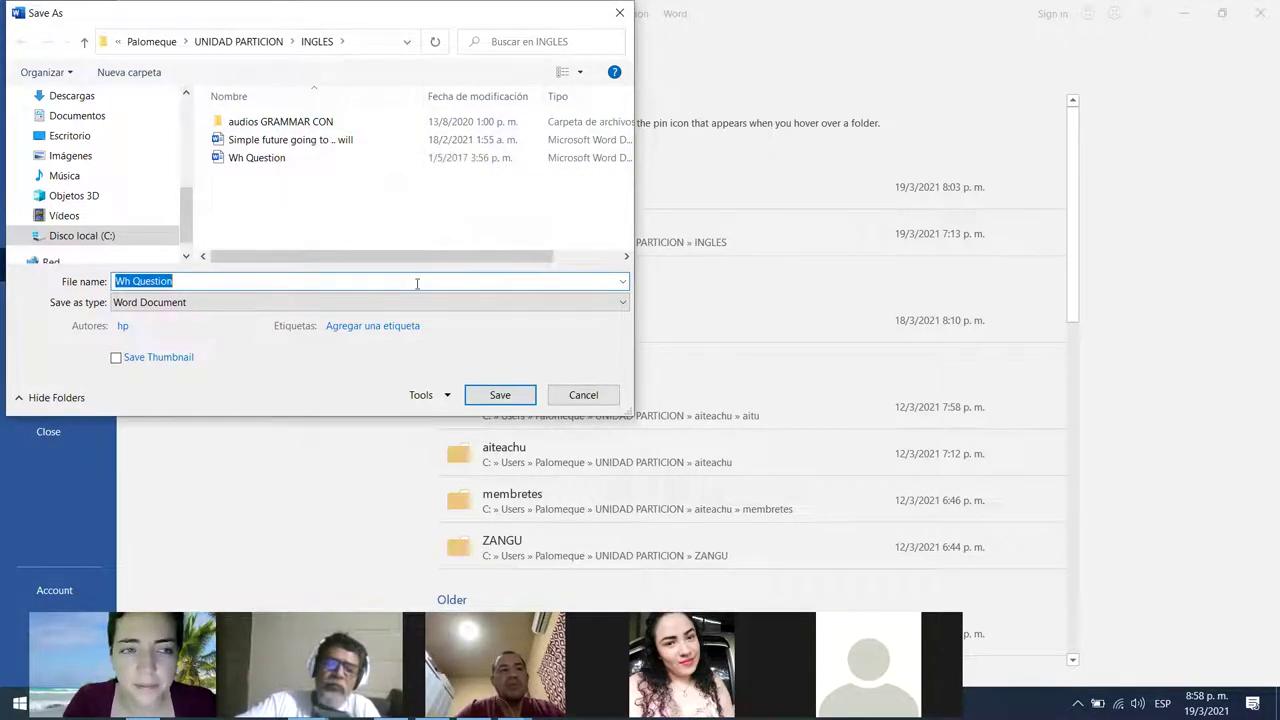
pyautogui.click(106, 140)
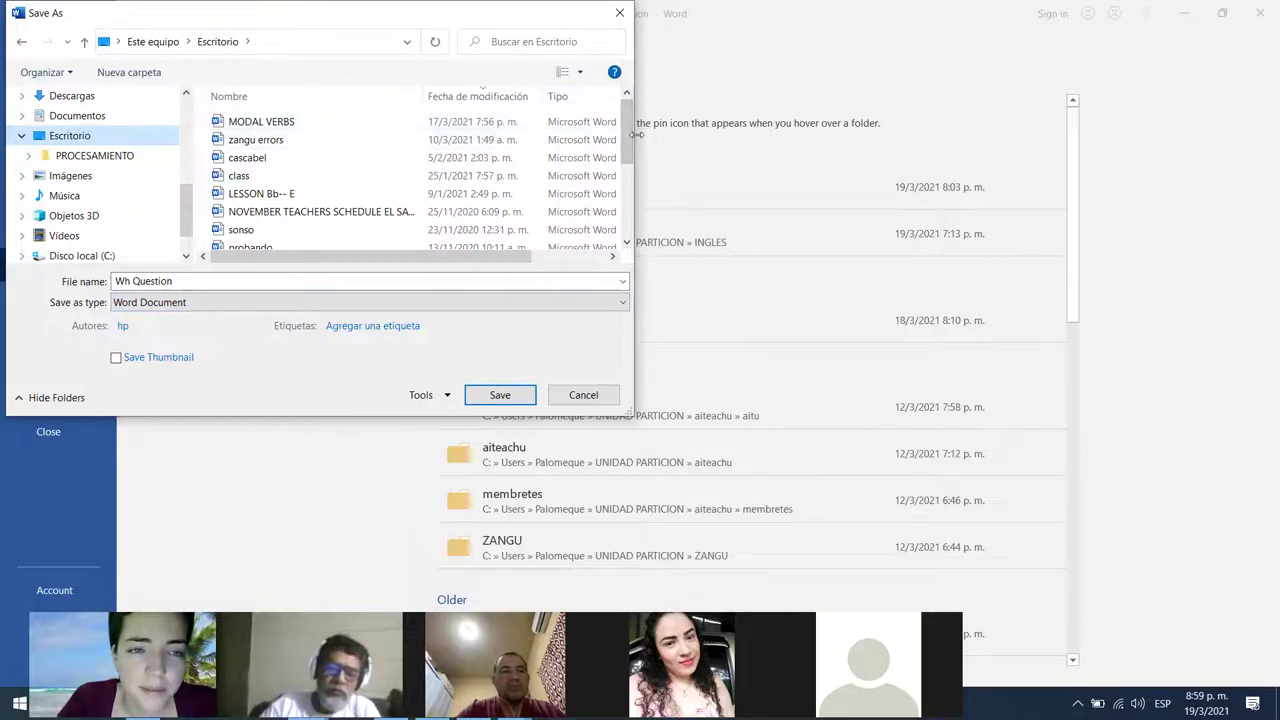
pyautogui.moveTo(636, 133)
pyautogui.mouseDown()
pyautogui.moveTo(628, 175)
pyautogui.moveTo(628, 145)
pyautogui.mouseUp()
pyautogui.click(473, 96)
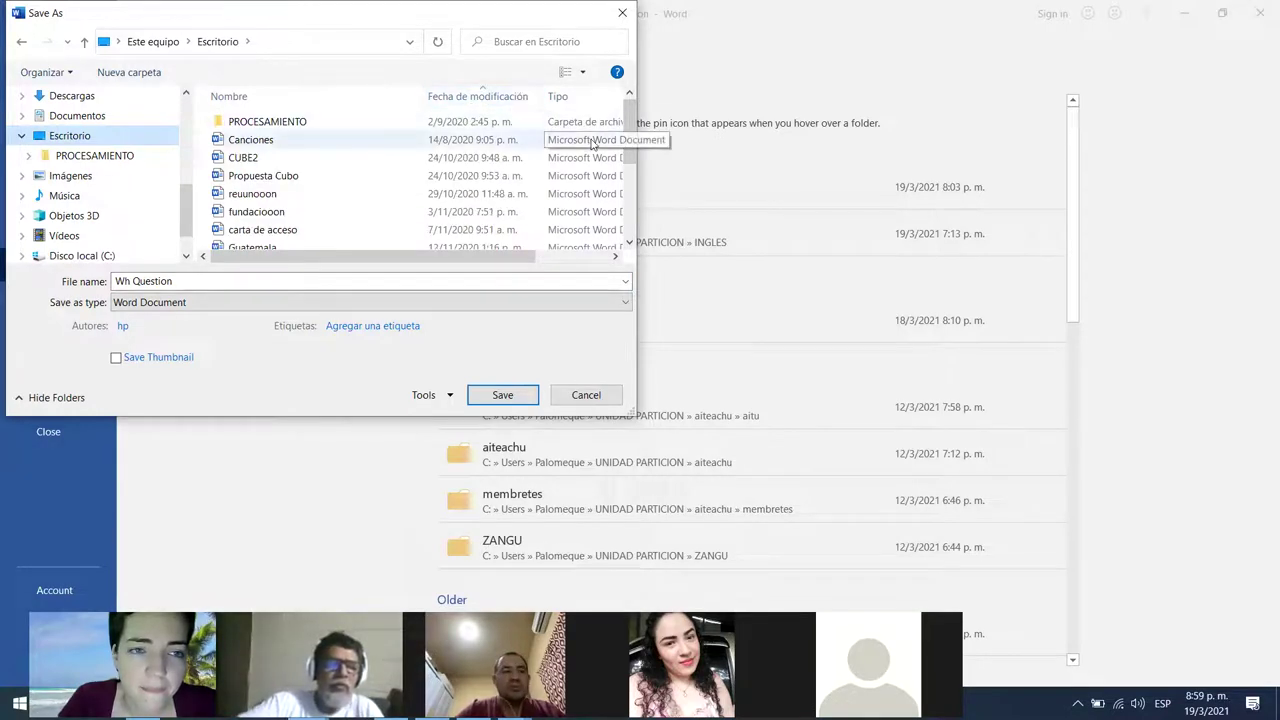
pyautogui.scroll(-1, 631, 207)
pyautogui.moveTo(631, 207); pyautogui.dragTo(631, 227)
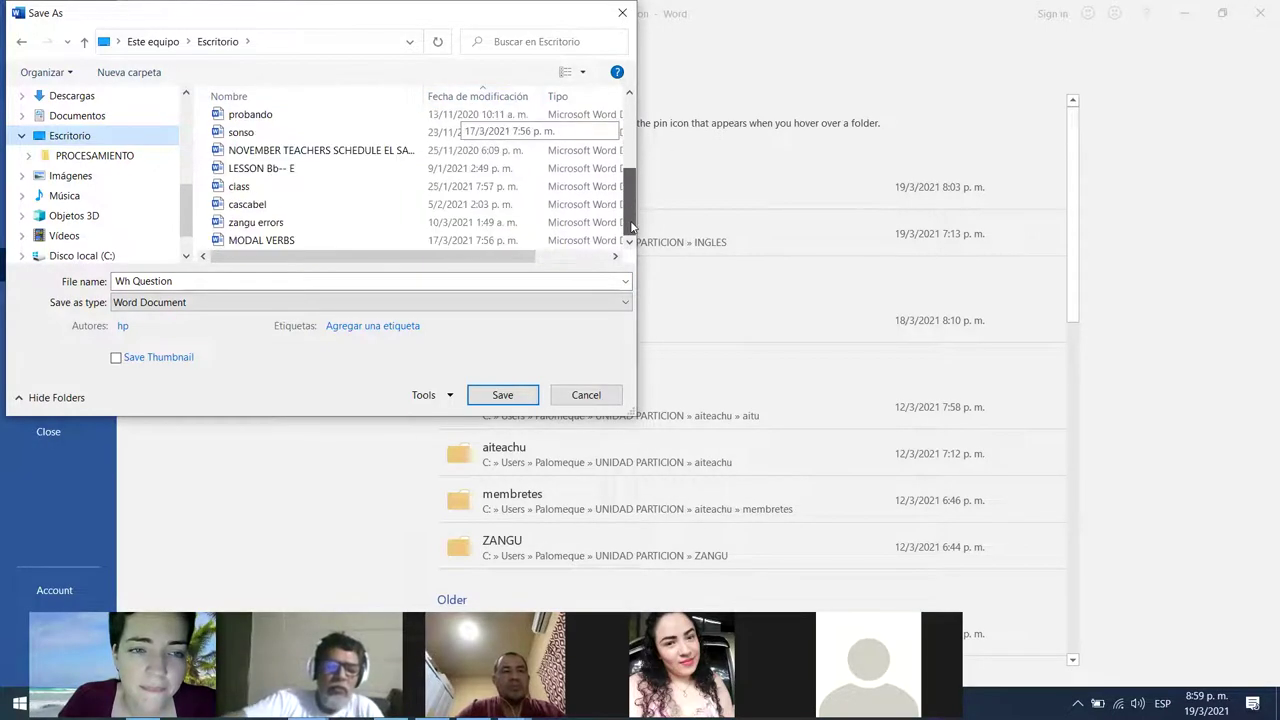
# - Set the save format of Wh Question to PDF, optimized for minimum size
pyautogui.click(620, 302)
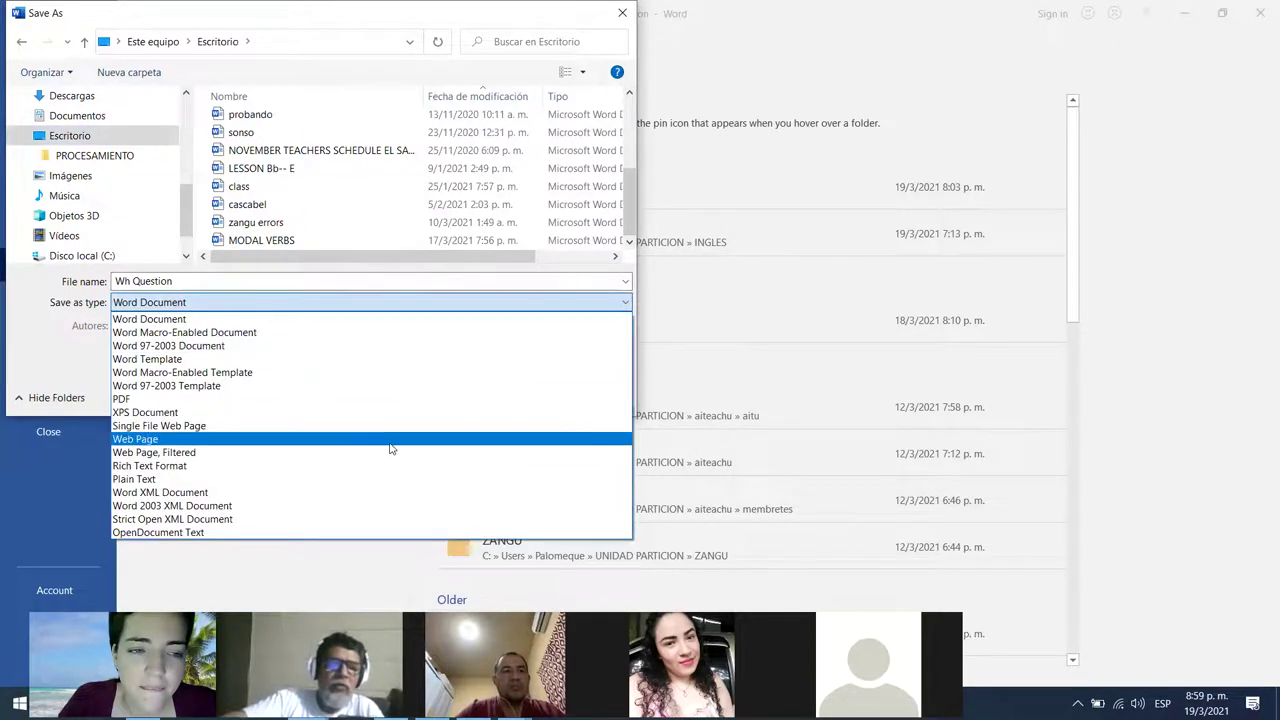
pyautogui.click(414, 402)
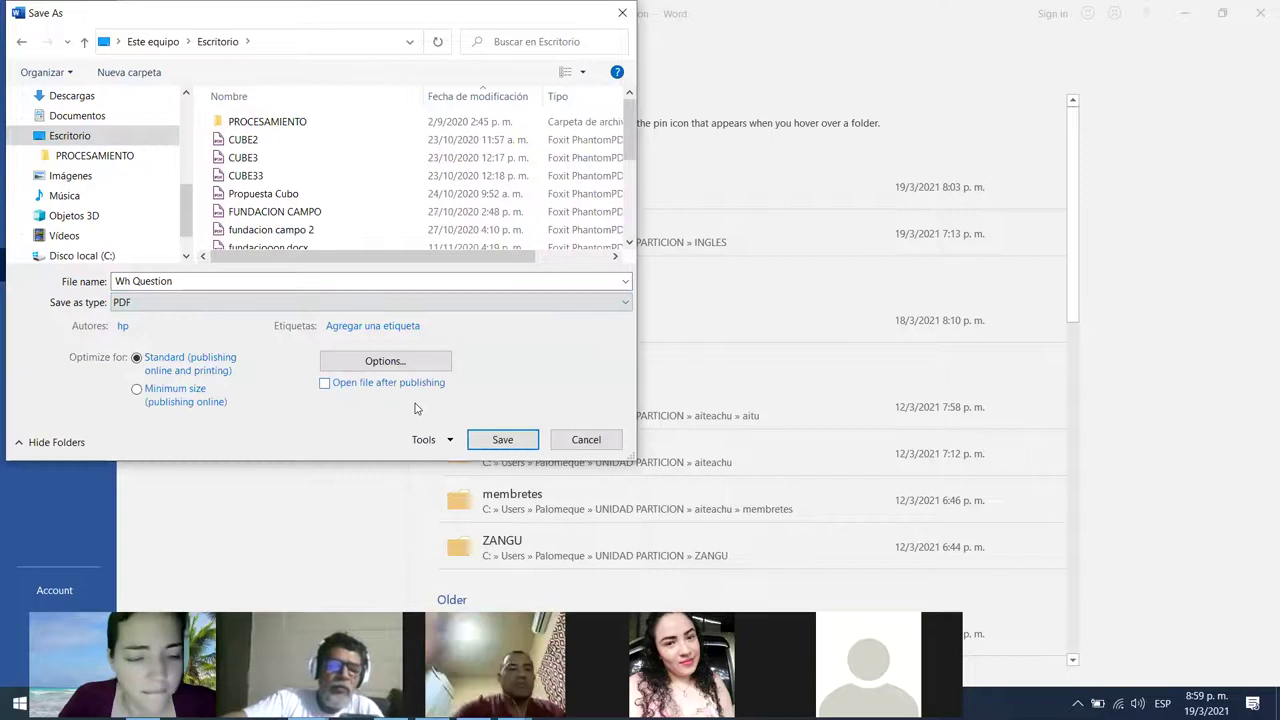
pyautogui.hotkey('alt', 'Tab')
pyautogui.hotkey('alt', 'Tab')
pyautogui.hotkey('alt', 'Tab')
pyautogui.hotkey('alt', 'Tab')
pyautogui.press('Escape')
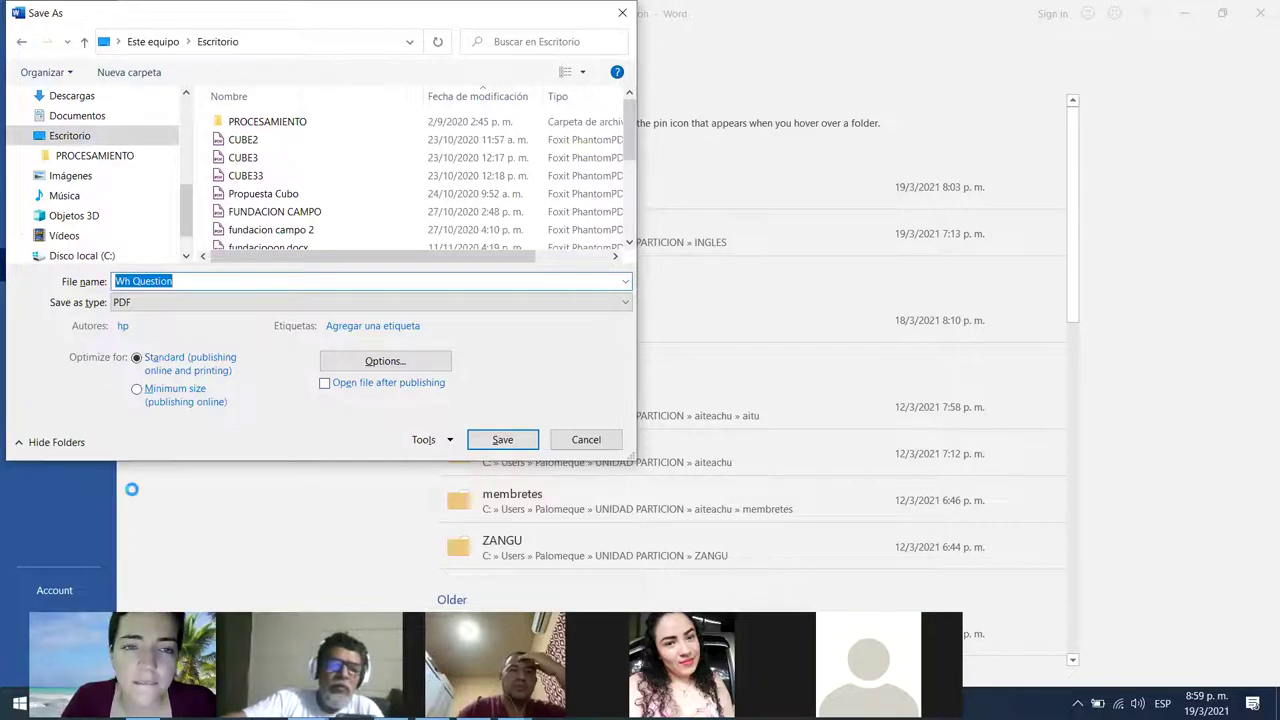
pyautogui.click(175, 402)
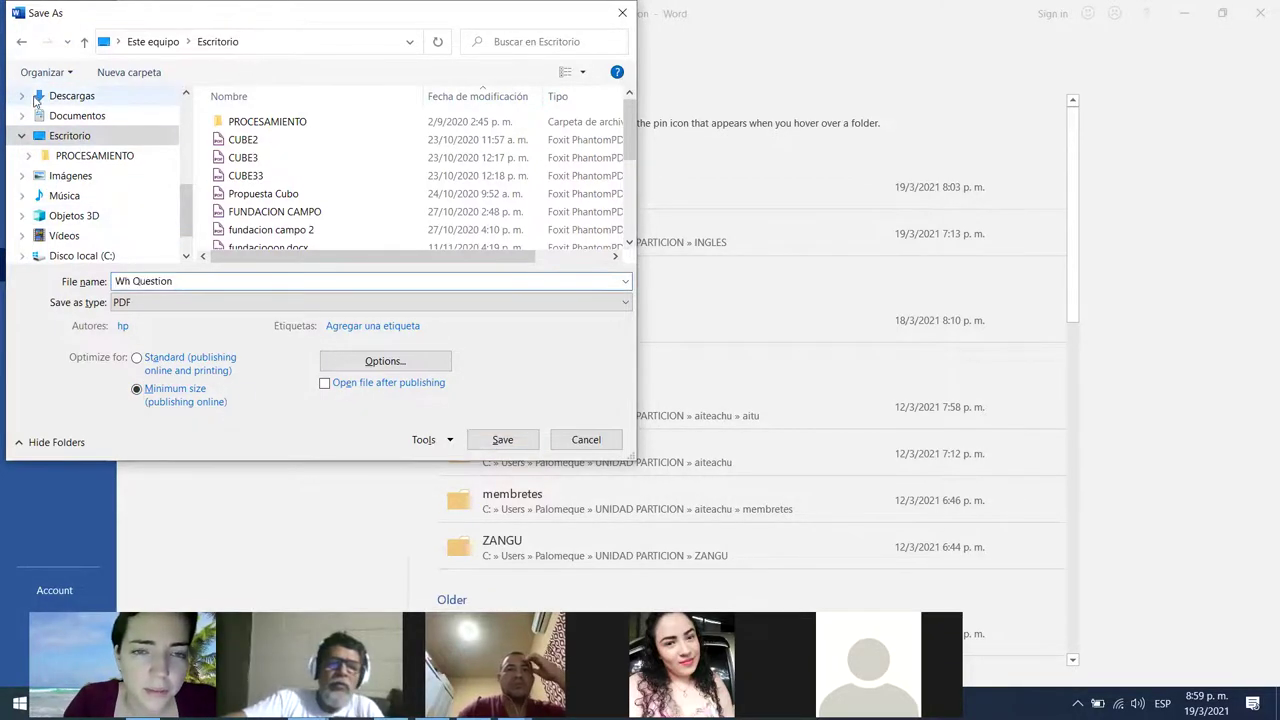
pyautogui.hotkey('alt', 'Tab')
pyautogui.press('Tab')
pyautogui.press('Tab')
pyautogui.press('Tab')
pyautogui.press('Tab')
pyautogui.press('Tab')
pyautogui.press('Tab')
pyautogui.press('Tab')
pyautogui.press('Tab')
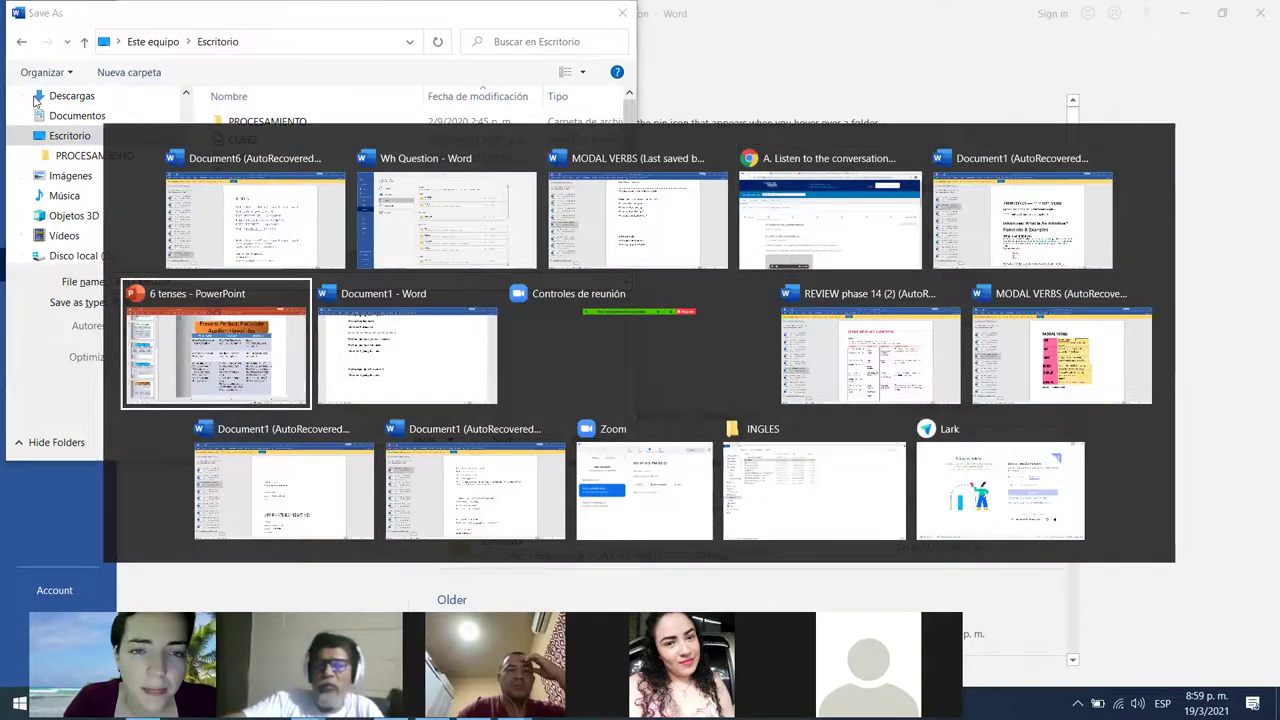
pyautogui.press('Tab')
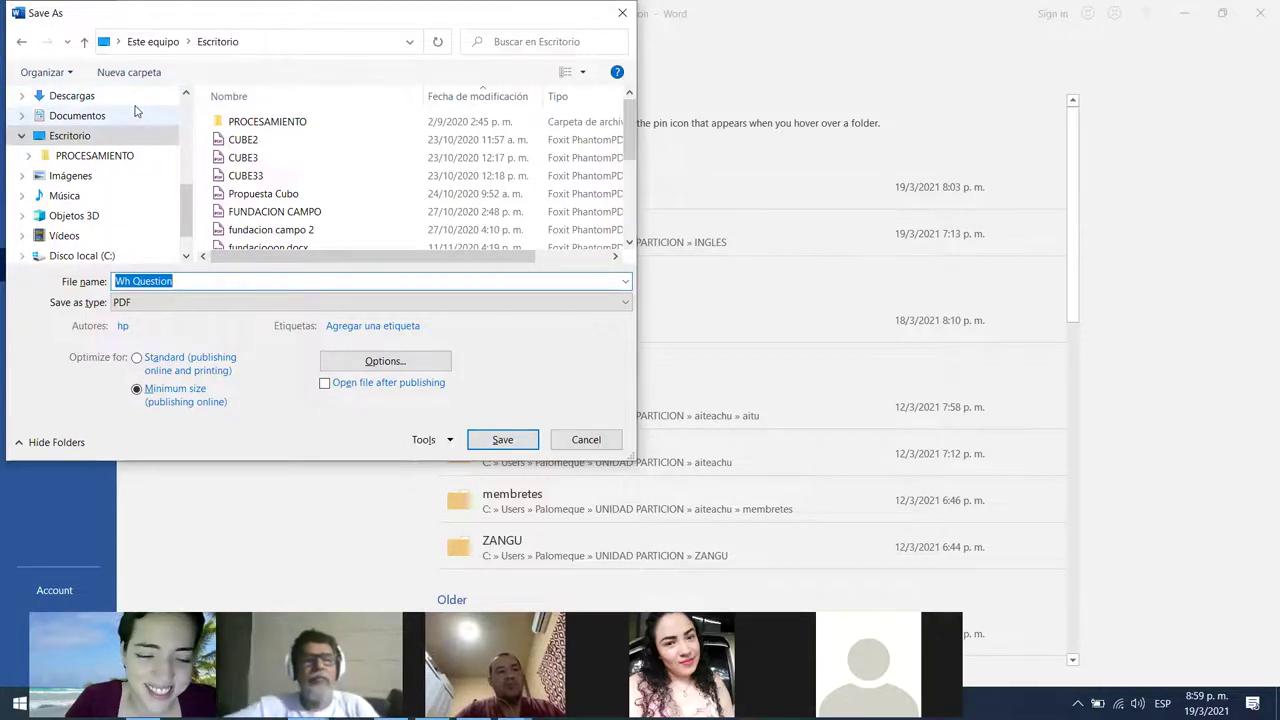
pyautogui.hotkey('alt', 'Tab')
pyautogui.press('Tab')
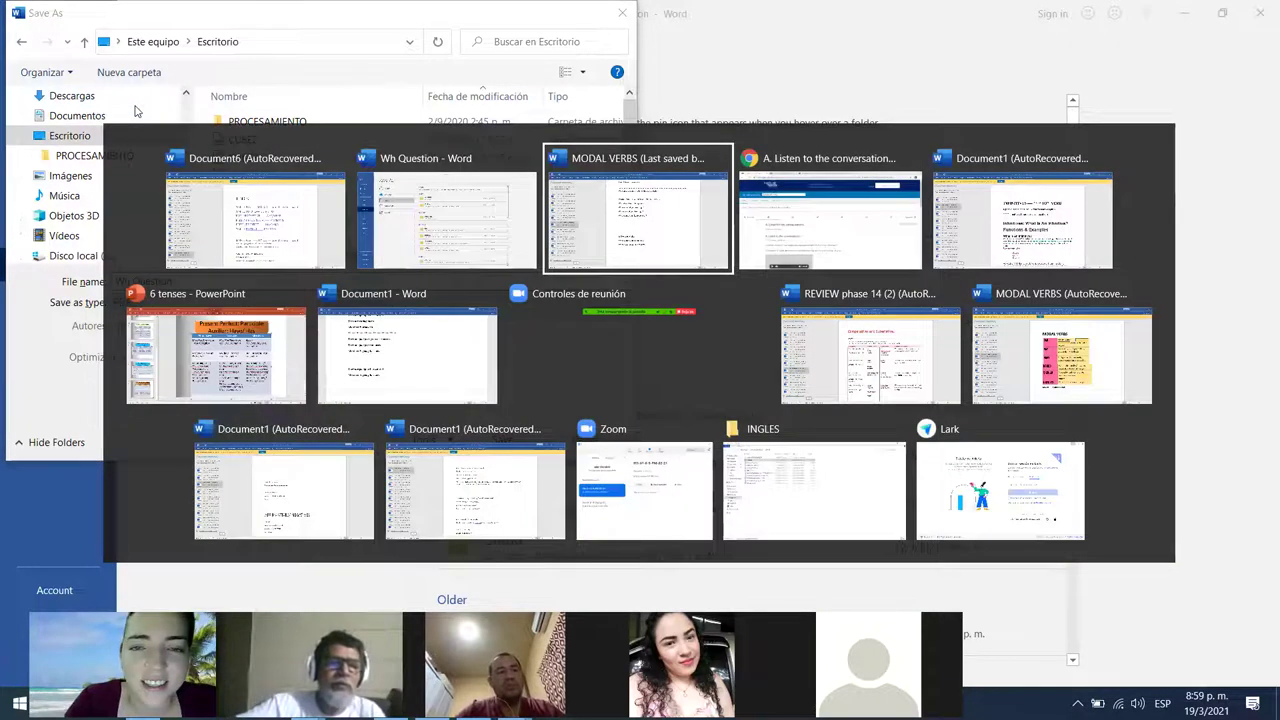
pyautogui.press('Tab')
pyautogui.hotkey('alt', 'Tab')
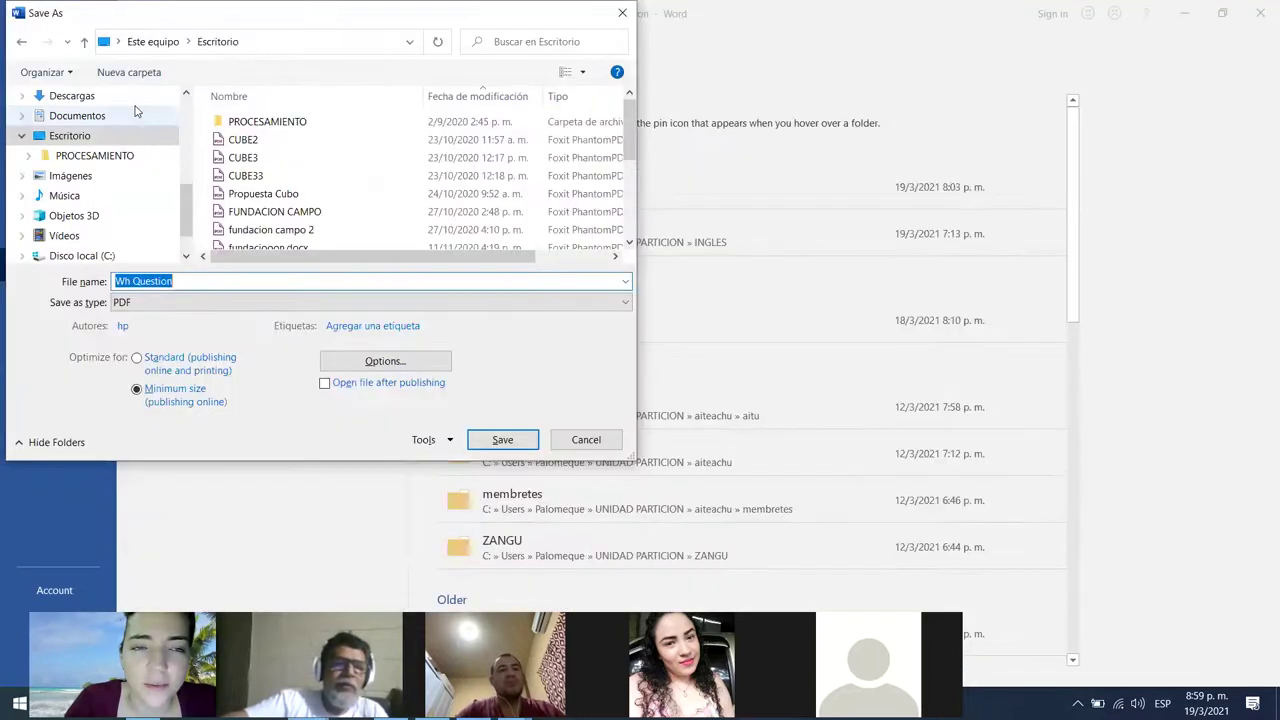
pyautogui.hotkey('alt', 'Tab')
pyautogui.press('Tab')
pyautogui.press('Tab')
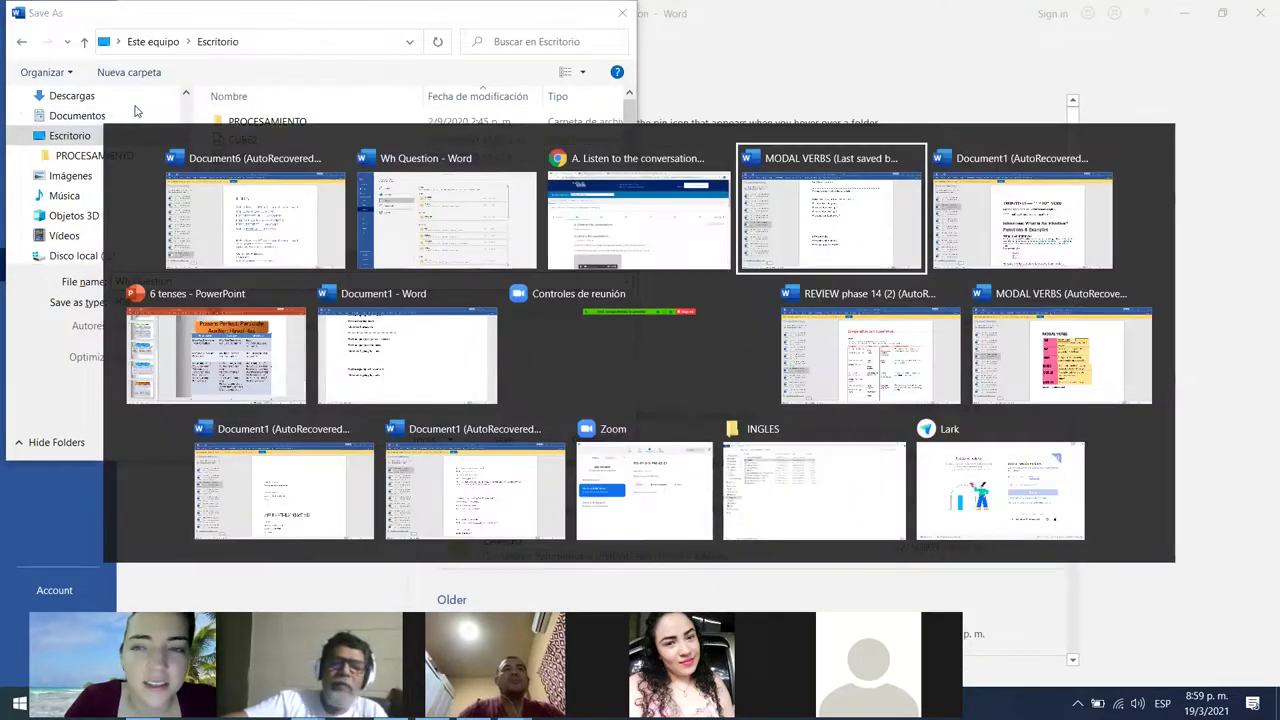
pyautogui.hotkey('alt', 'Tab')
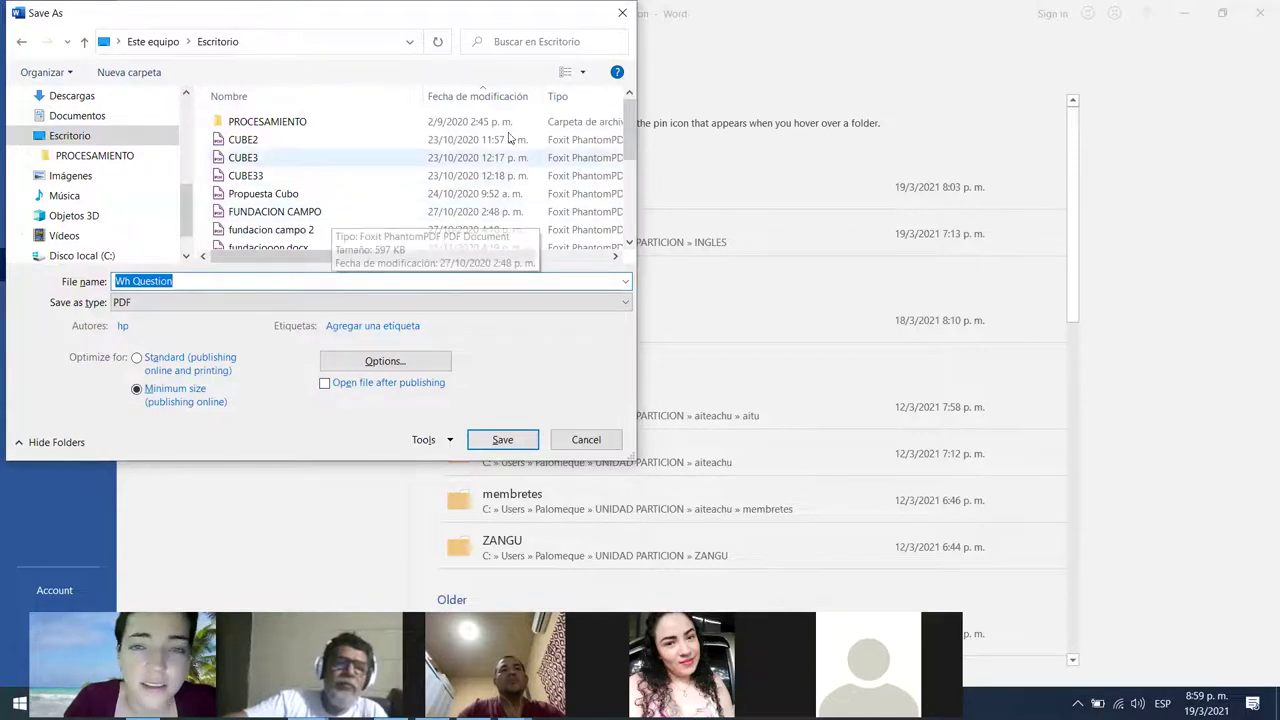
pyautogui.moveTo(628, 124); pyautogui.dragTo(631, 210)
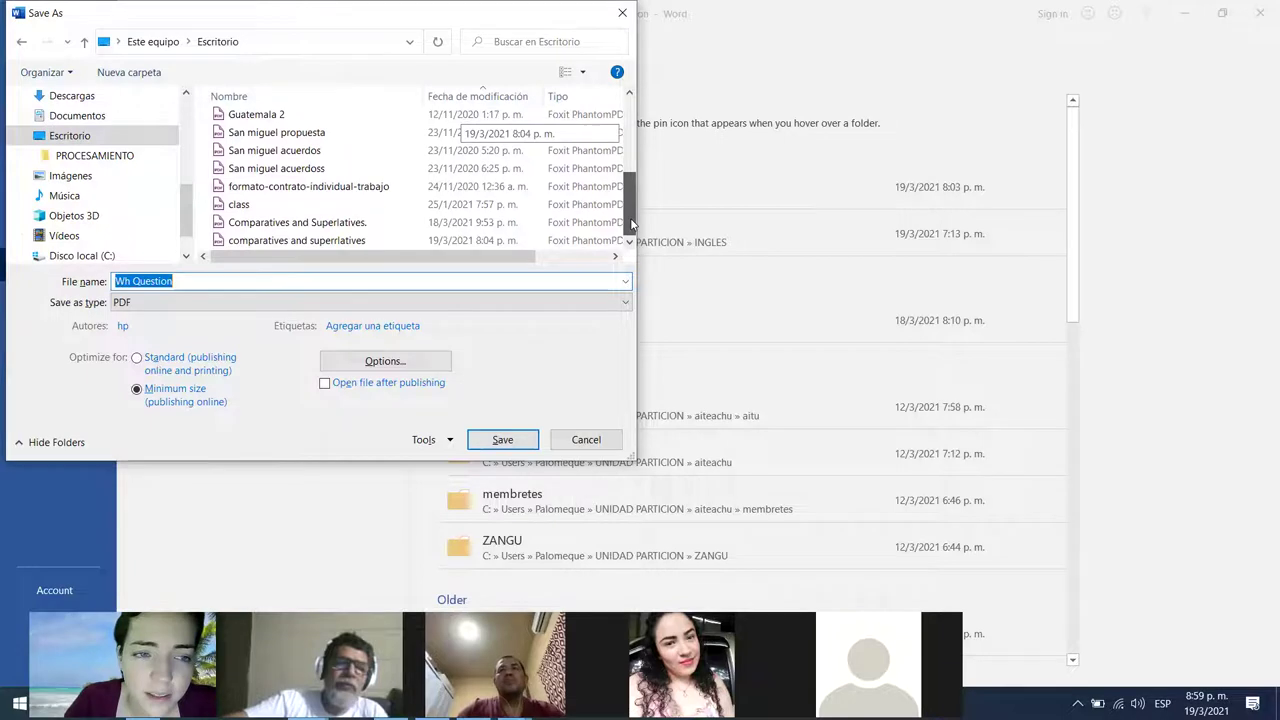
pyautogui.scroll(3, 363, 190)
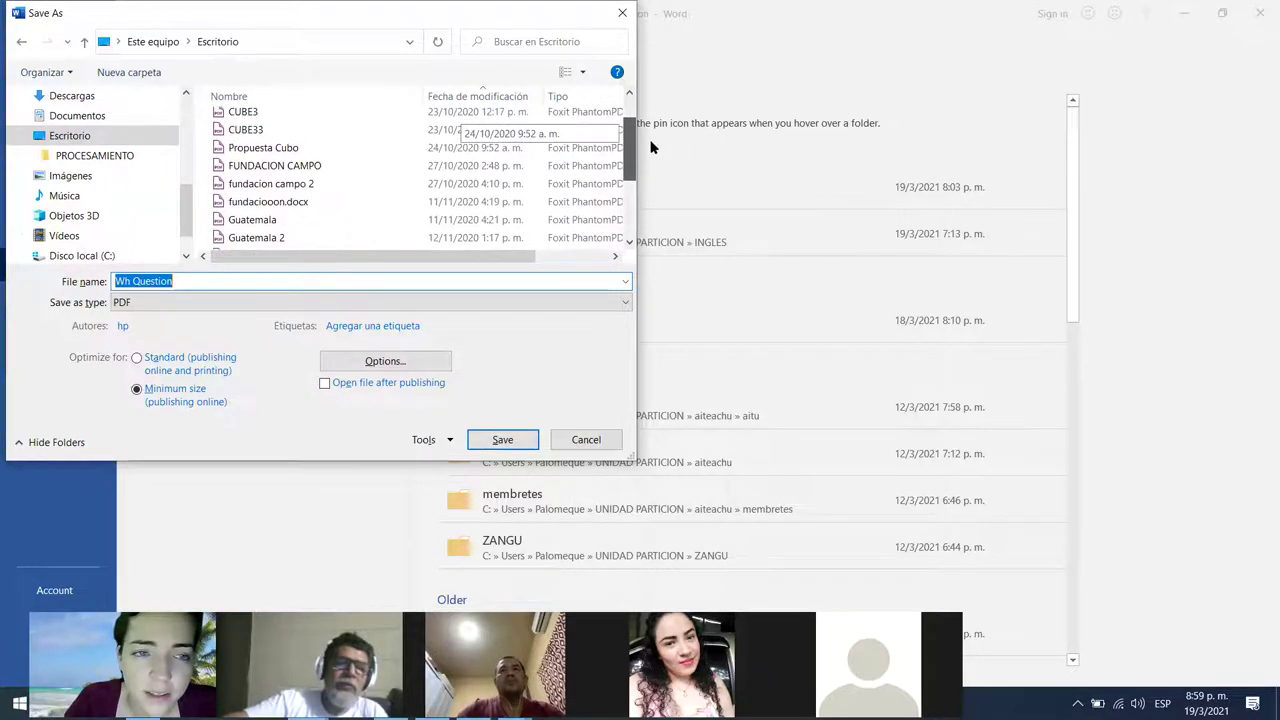
pyautogui.doubleClick(340, 165)
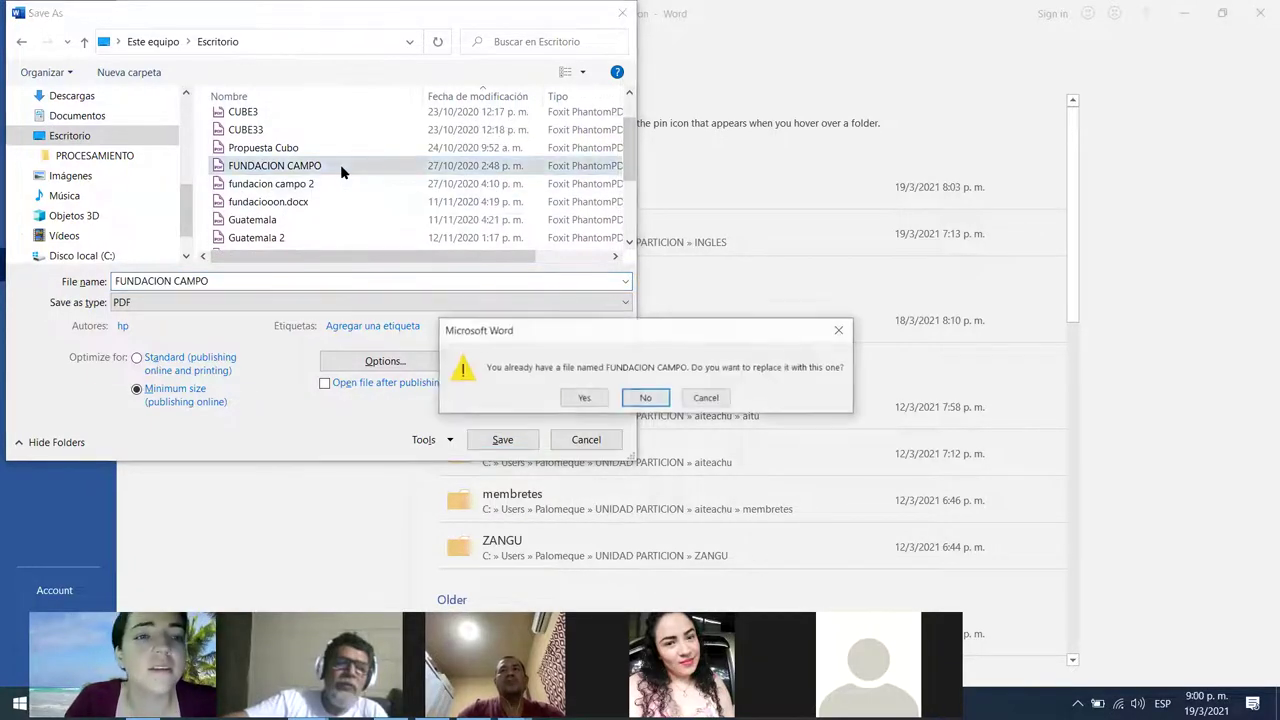
pyautogui.click(712, 397)
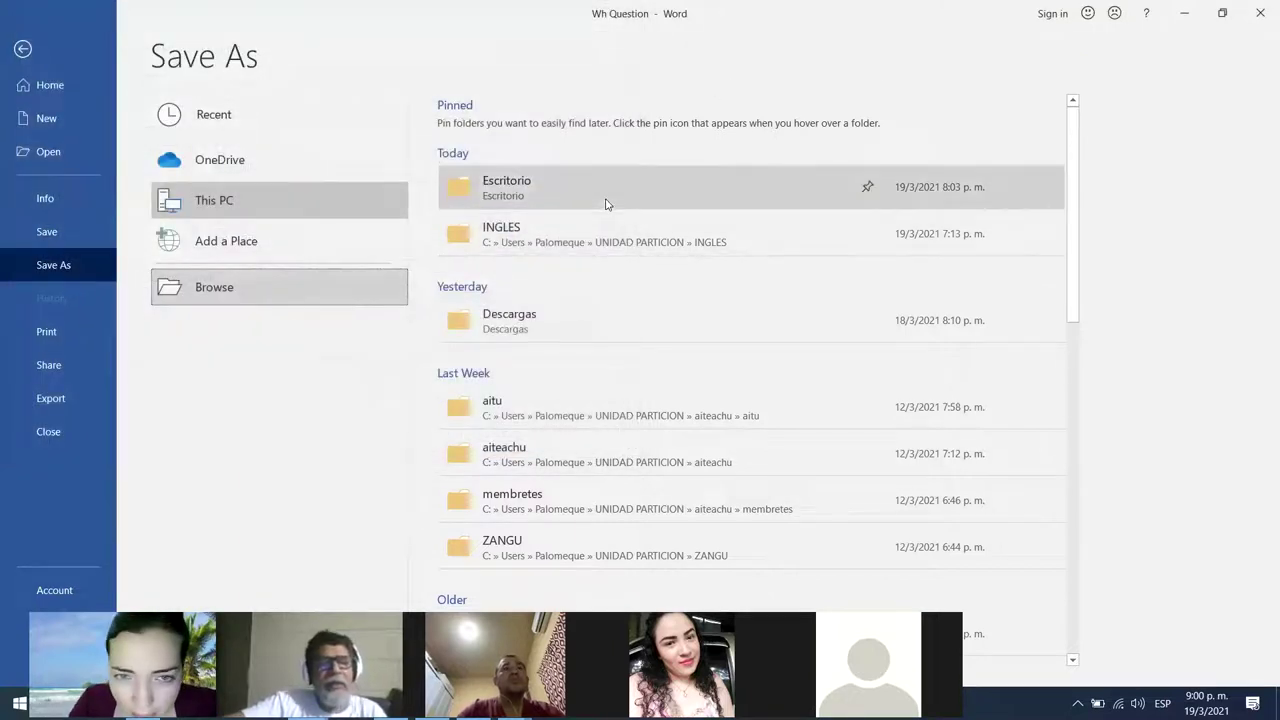
# - Look through the existing files in the Escritorio folder as a save location for Wh Question, and close without saving
pyautogui.click(564, 204)
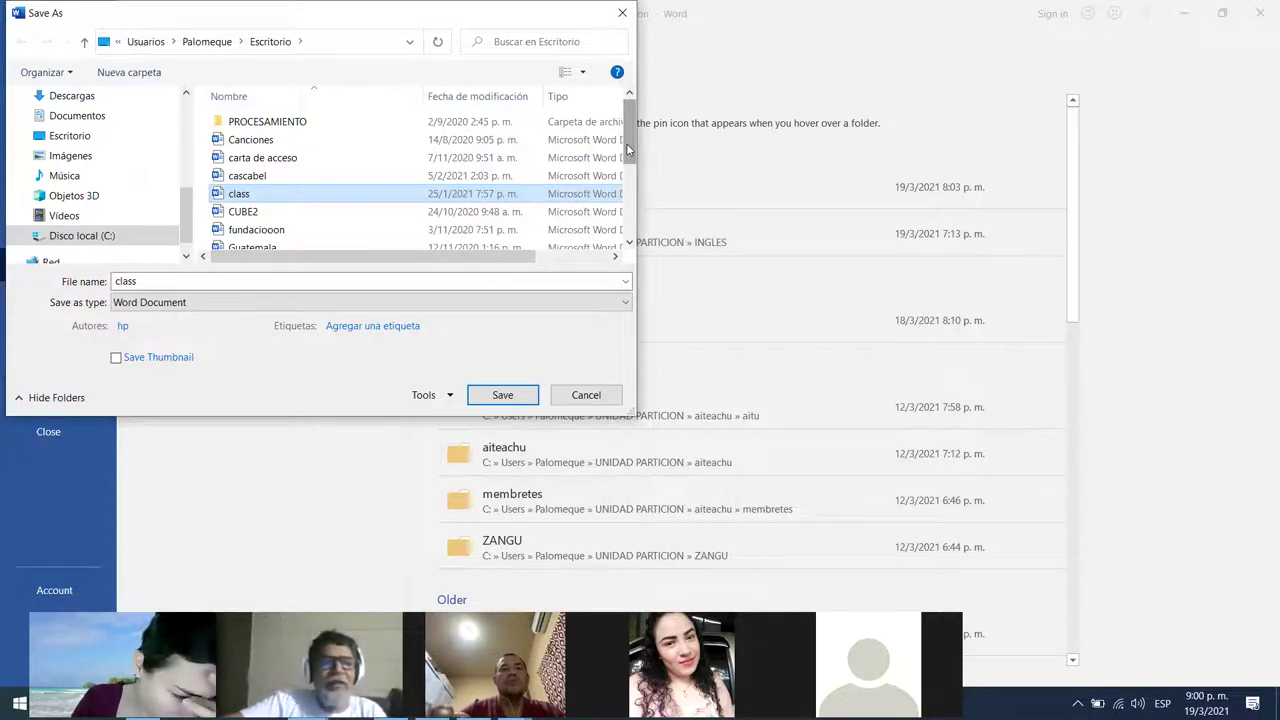
pyautogui.moveTo(626, 143); pyautogui.dragTo(629, 167)
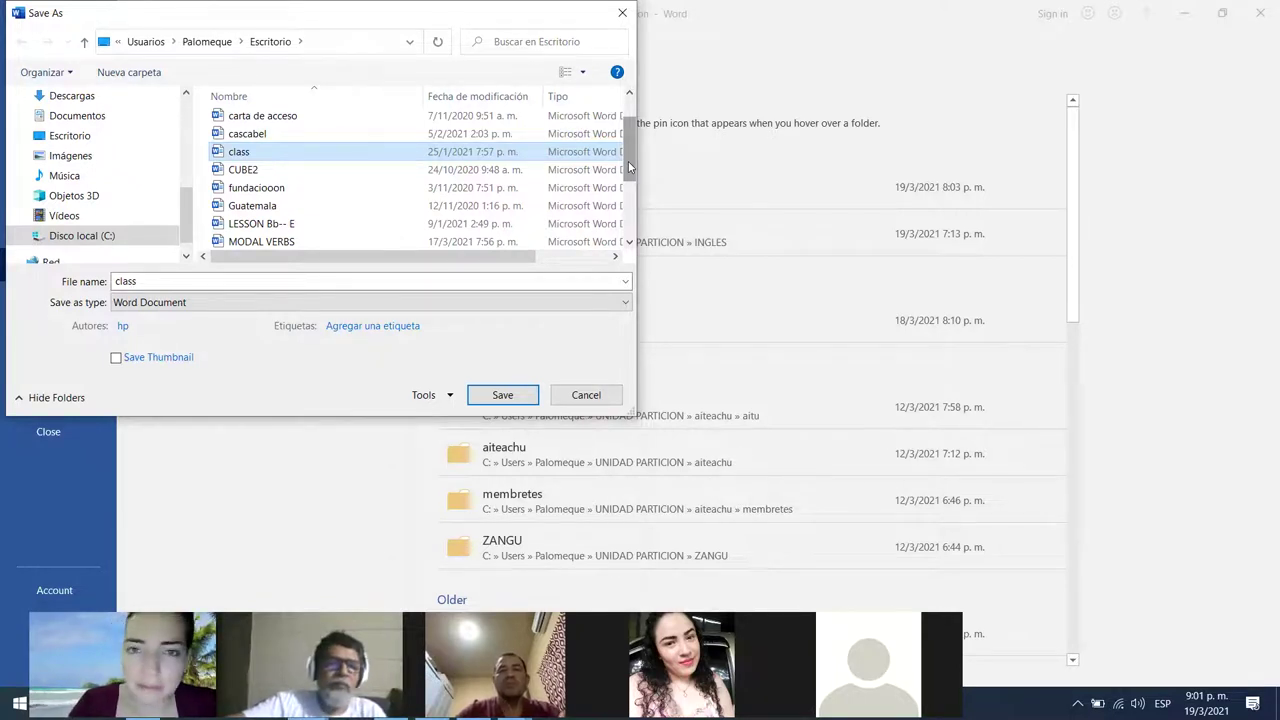
pyautogui.moveTo(628, 161); pyautogui.dragTo(640, 127)
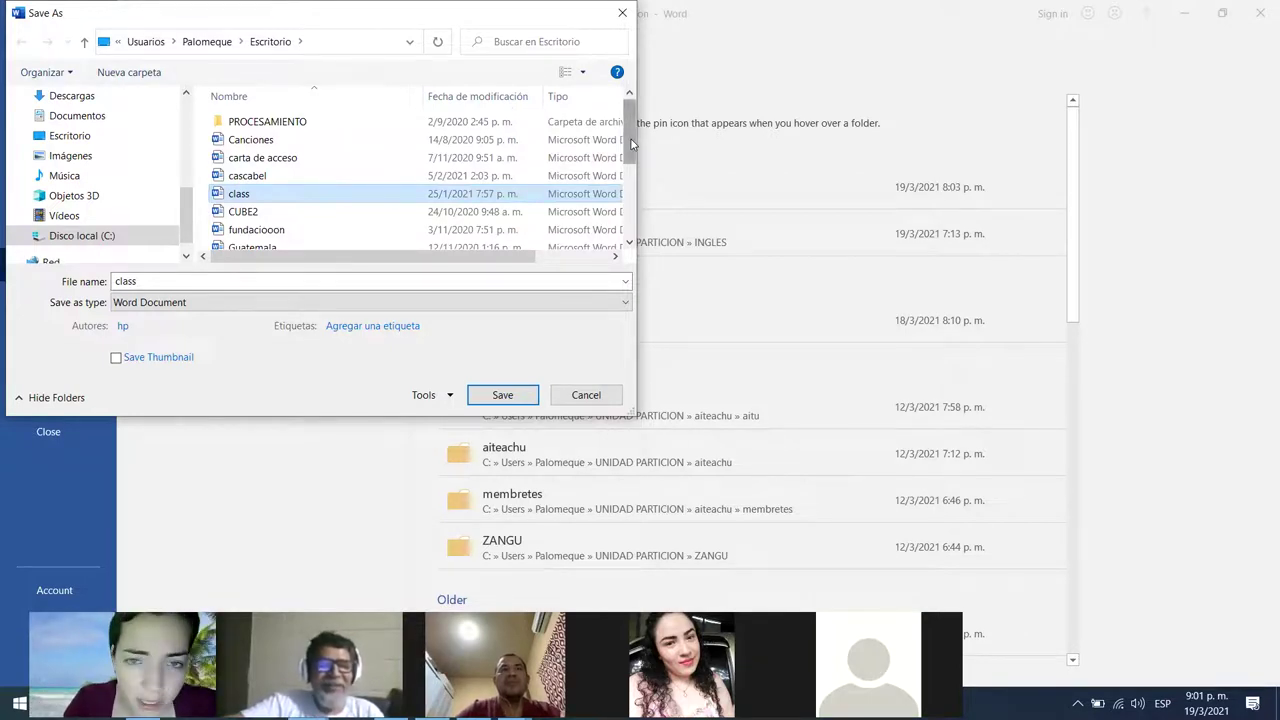
pyautogui.scroll(-2, 480, 160)
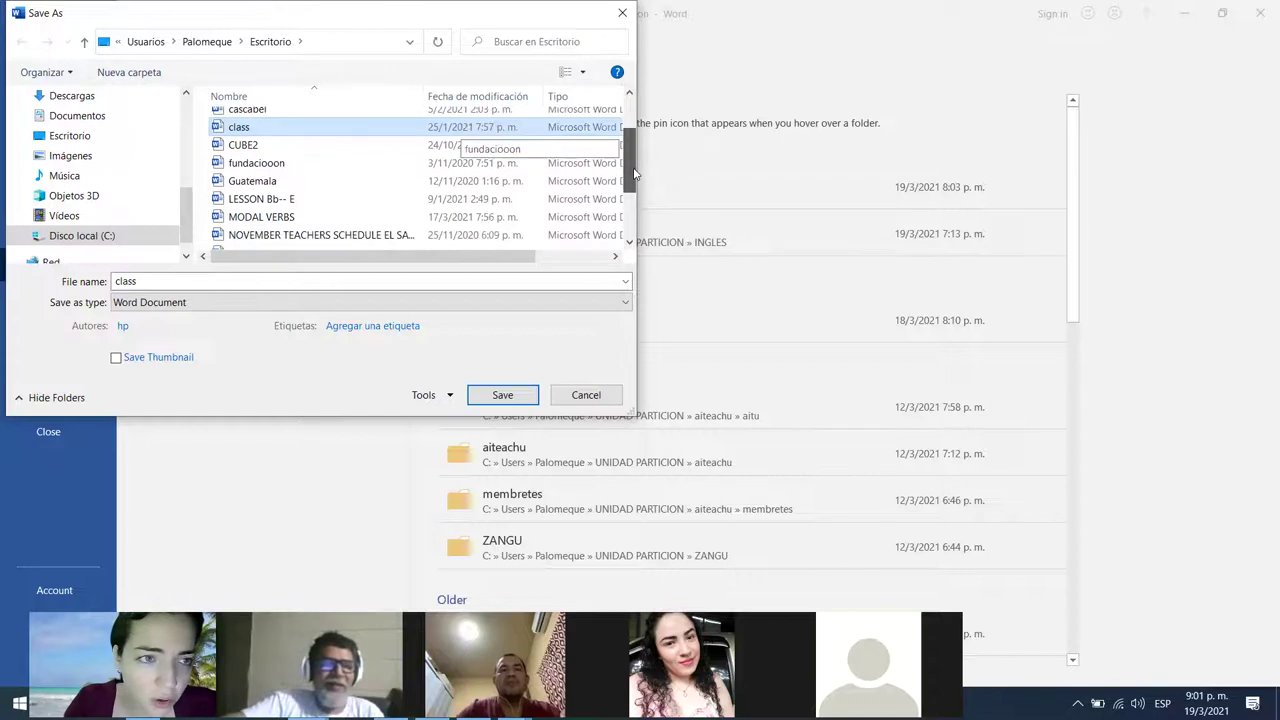
pyautogui.moveTo(186, 215); pyautogui.dragTo(195, 115)
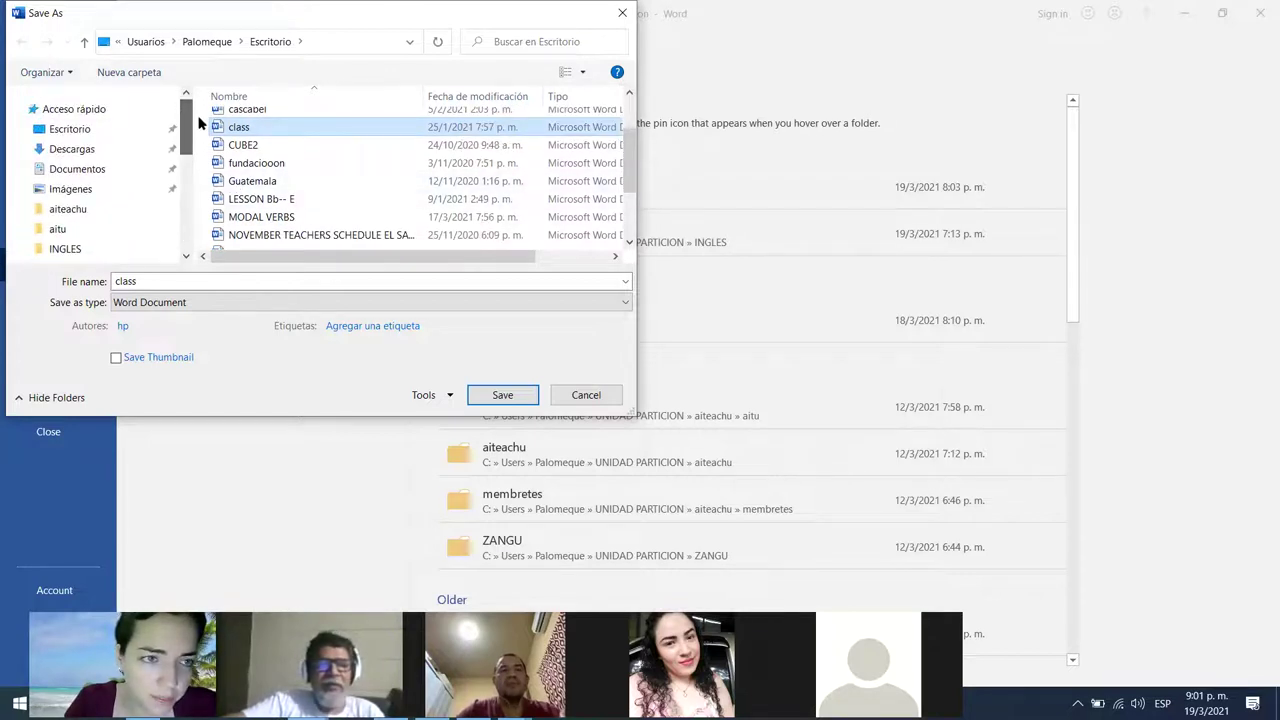
pyautogui.click(120, 133)
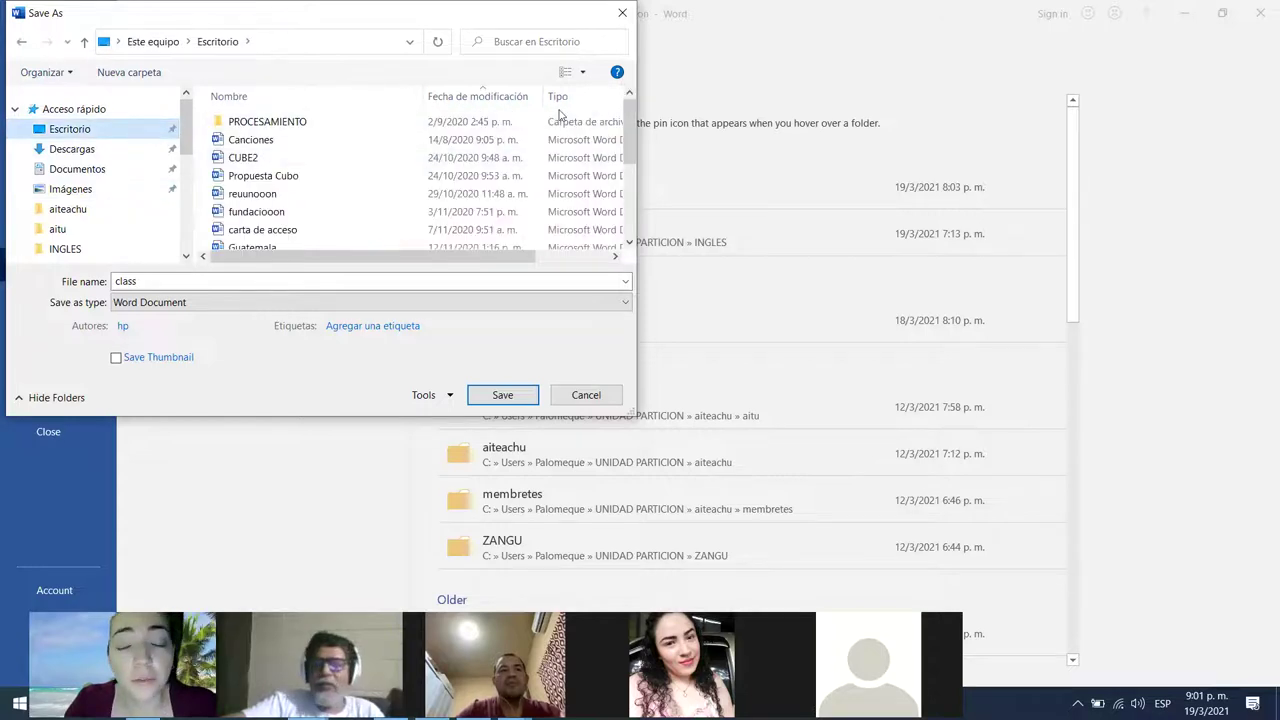
pyautogui.moveTo(632, 133); pyautogui.dragTo(633, 180)
pyautogui.press('Escape')
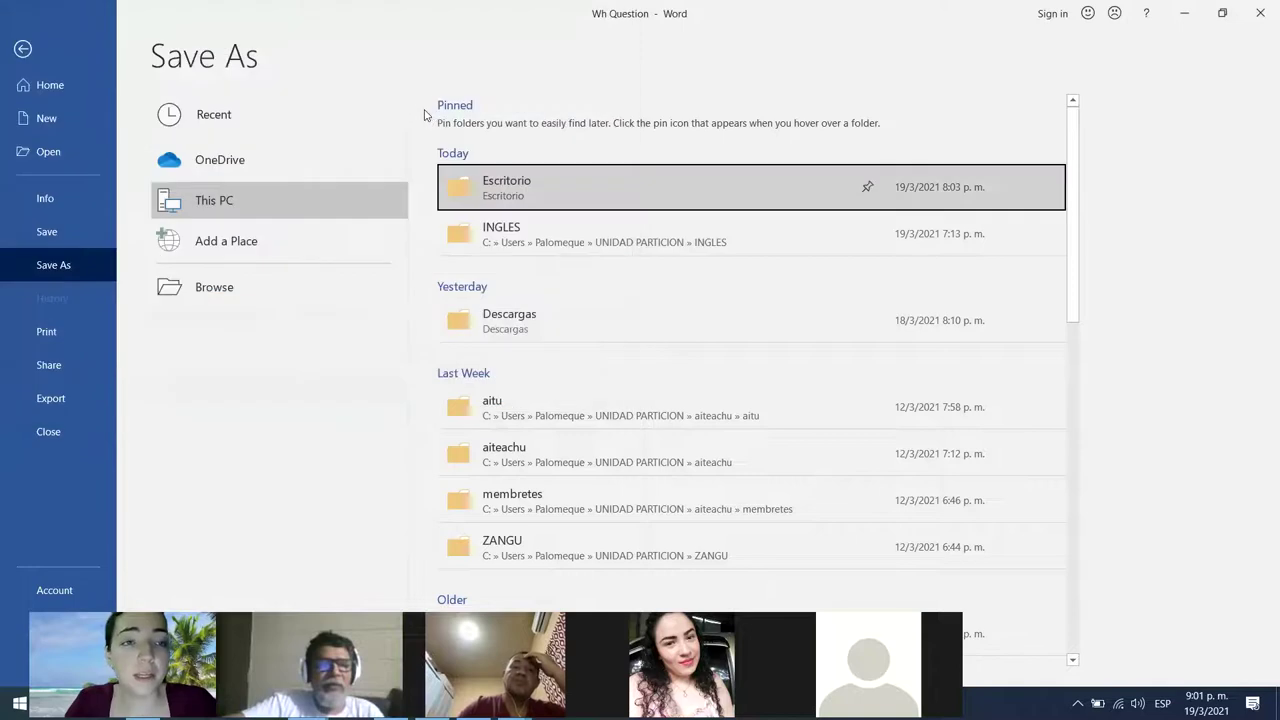
# - Choose the Escritorio folder again as the location for saving a copy of Wh Question
pyautogui.click(537, 193)
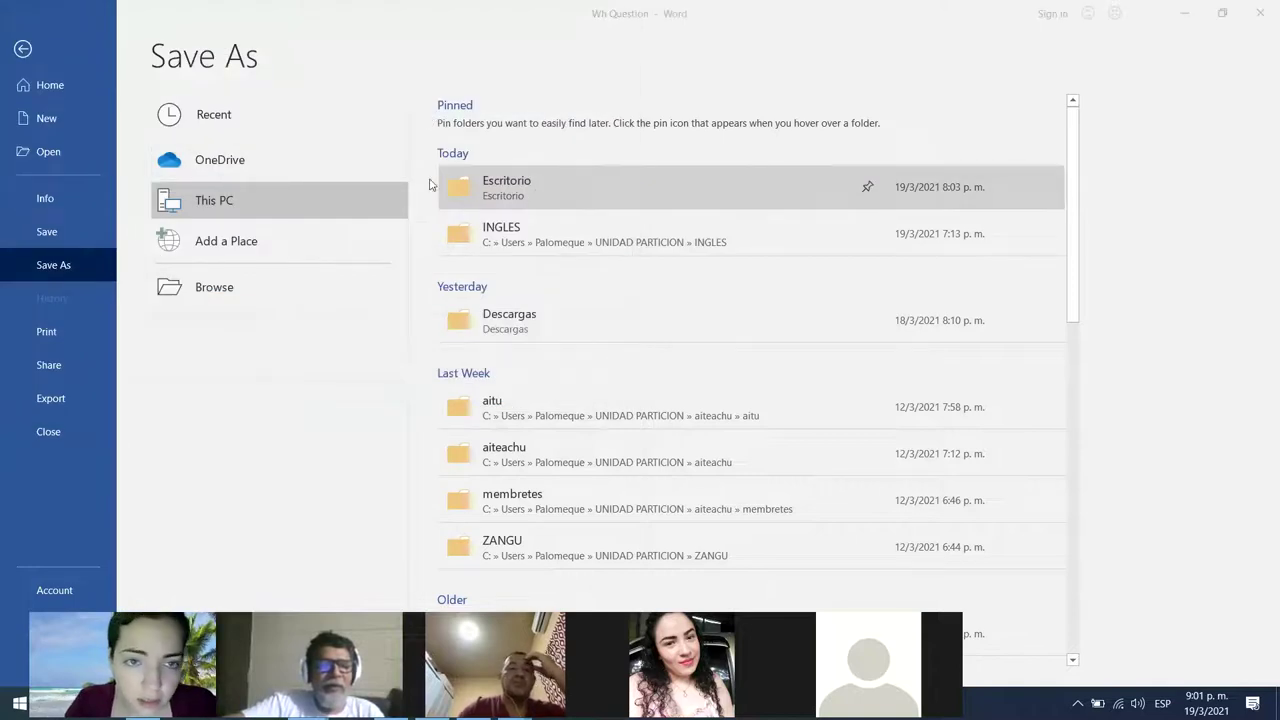
pyautogui.moveTo(627, 125)
pyautogui.mouseDown()
pyautogui.moveTo(627, 195)
pyautogui.moveTo(648, 115)
pyautogui.mouseUp()
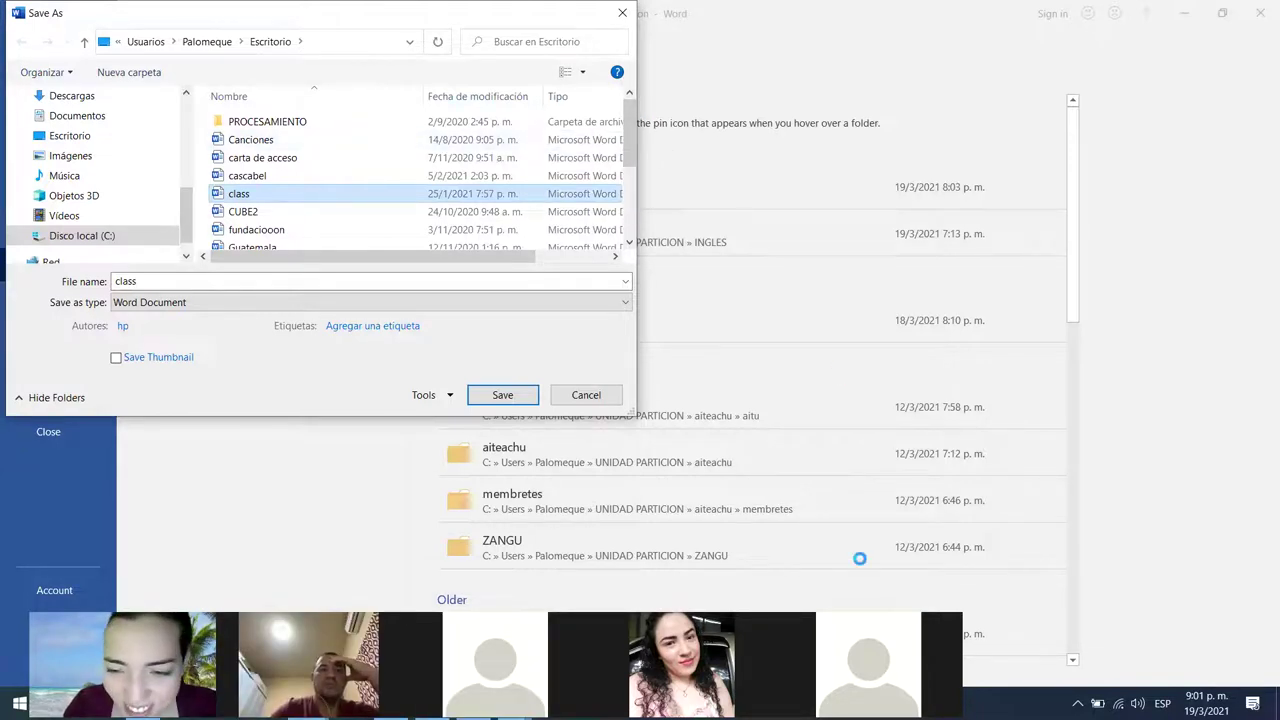
# - Look through all open windows in the task switcher and return to the Save As dialog of Wh Question
pyautogui.hotkey('alt', 'Tab')
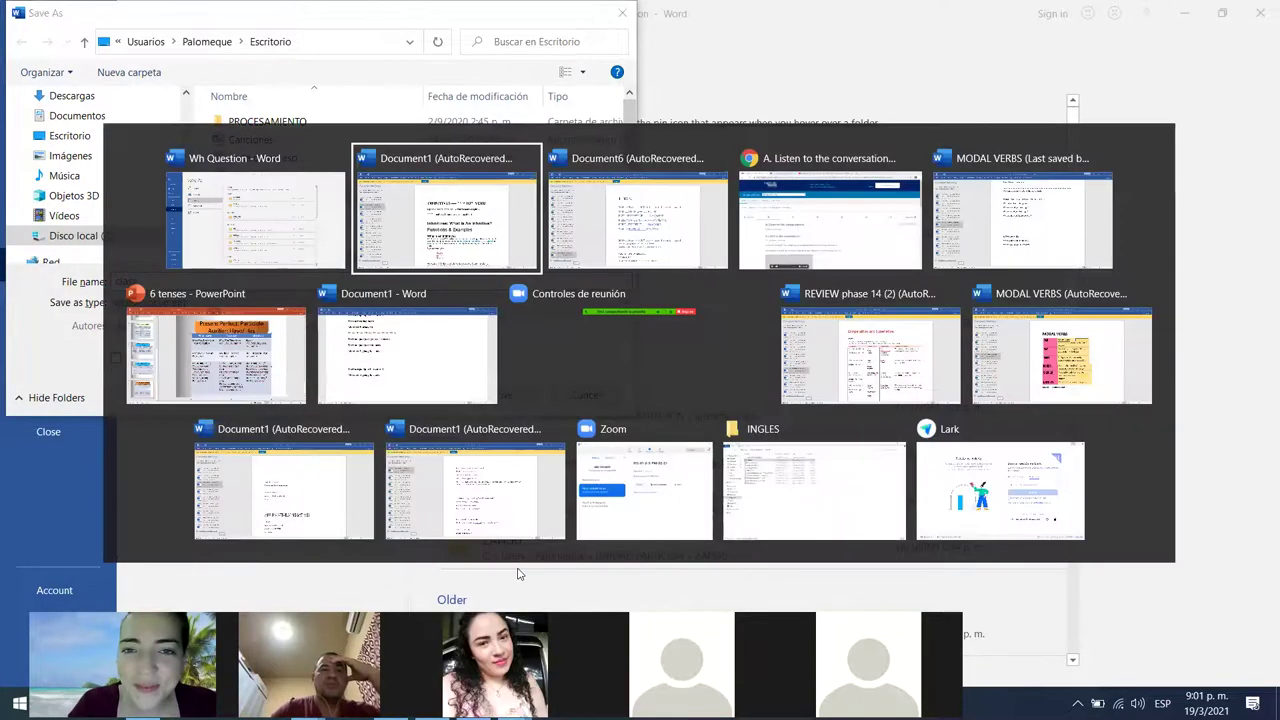
pyautogui.hotkey('alt', 'Tab')
pyautogui.hotkey('alt', 'Tab')
pyautogui.hotkey('alt', 'Tab')
pyautogui.hotkey('alt', 'Tab')
pyautogui.hotkey('alt', 'Tab')
pyautogui.hotkey('alt', 'Tab')
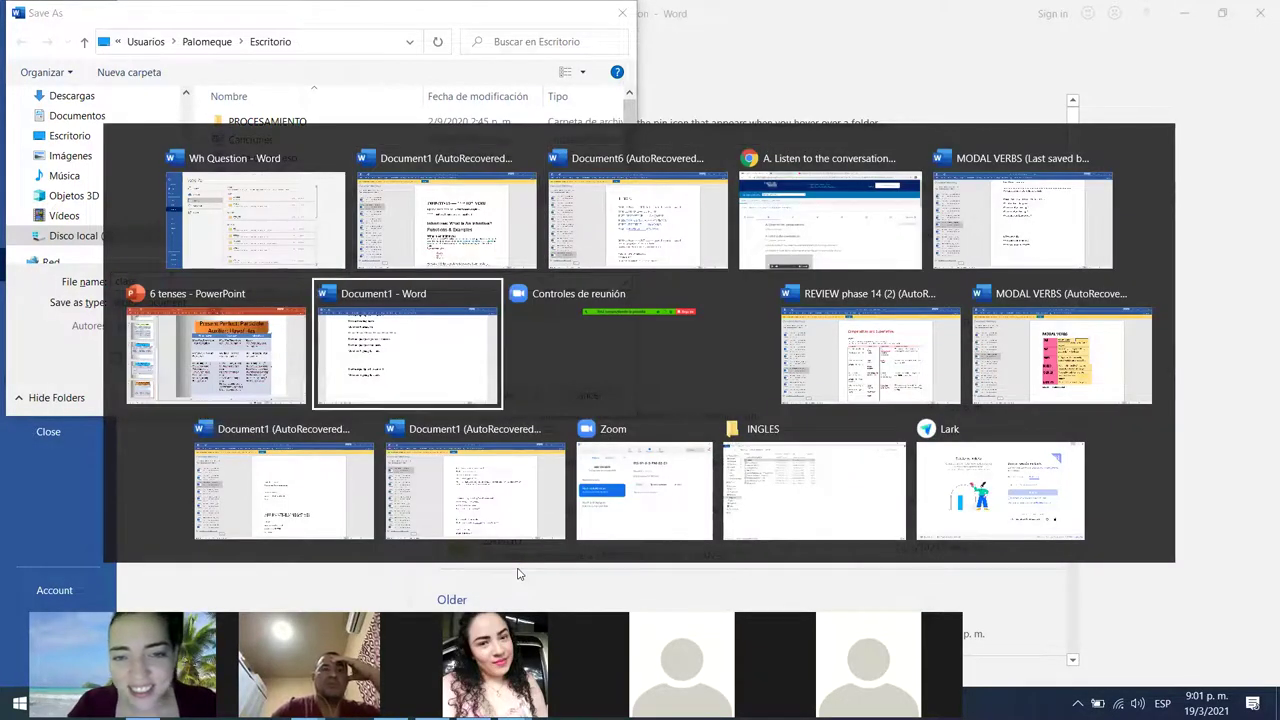
pyautogui.hotkey('alt', 'Tab')
pyautogui.hotkey('alt', 'Tab')
pyautogui.hotkey('alt', 'Tab')
pyautogui.hotkey('alt', 'Tab')
pyautogui.hotkey('alt', 'Tab')
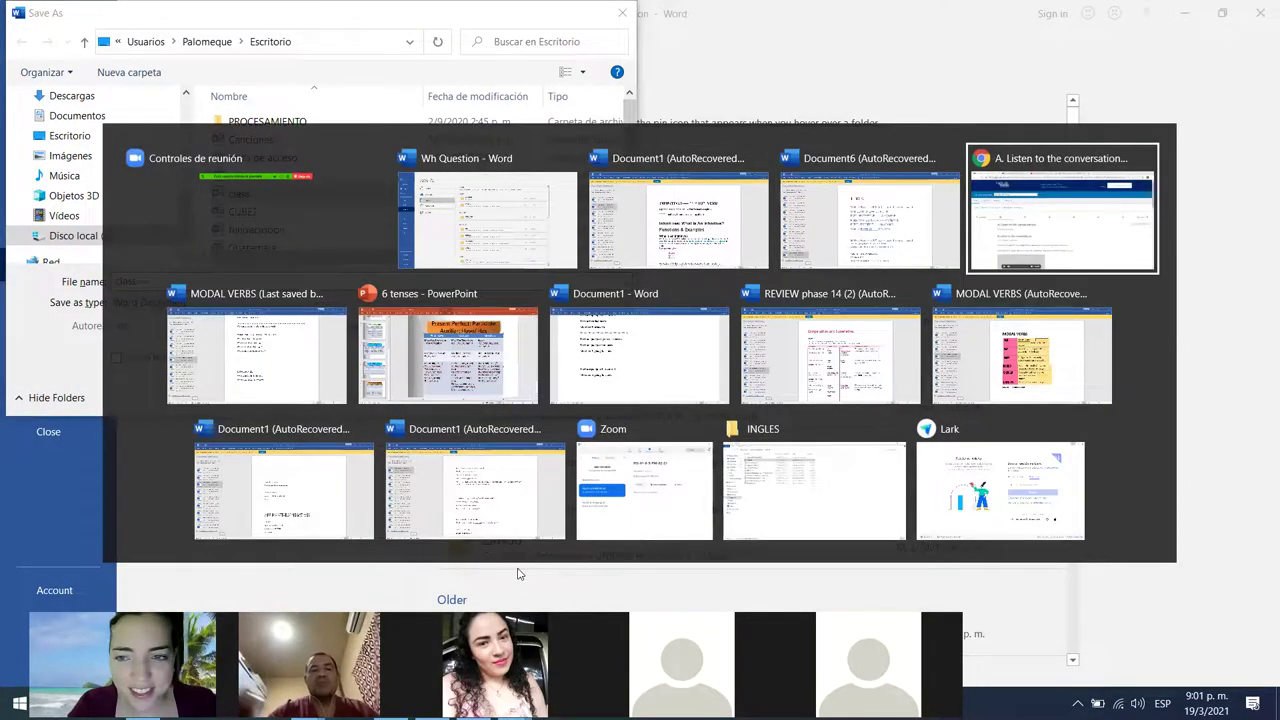
pyautogui.hotkey('alt', 'Tab')
pyautogui.hotkey('alt', 'Tab')
pyautogui.hotkey('alt', 'Tab')
pyautogui.hotkey('alt', 'Tab')
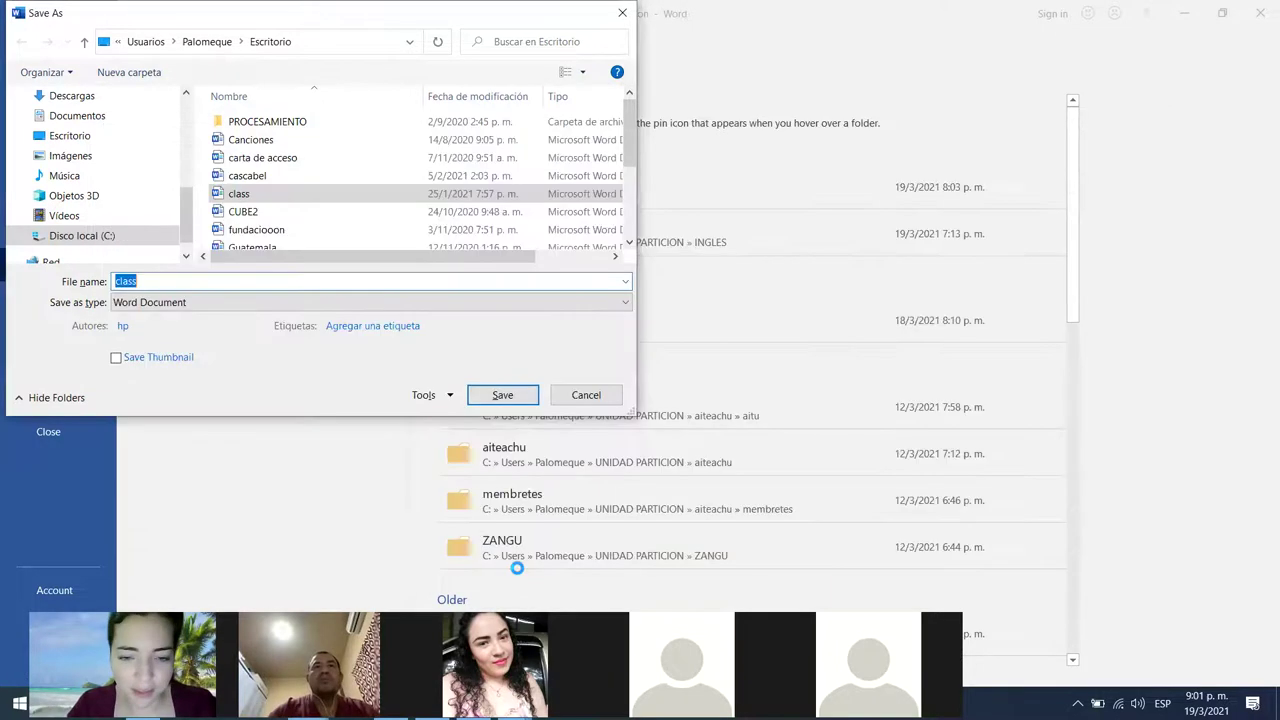